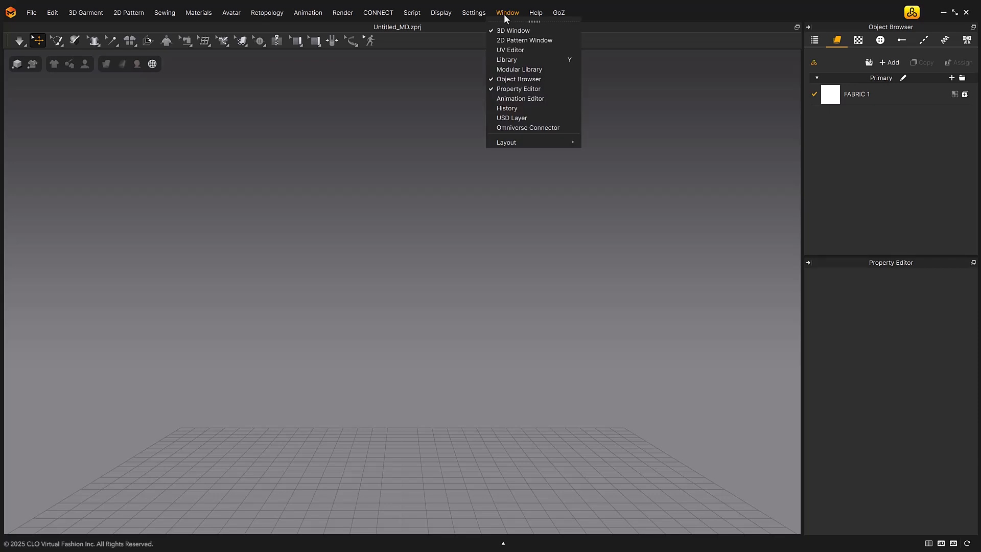
Show the Modular Library window and try collapsing and expanding it beside the 3D view
click(572, 72)
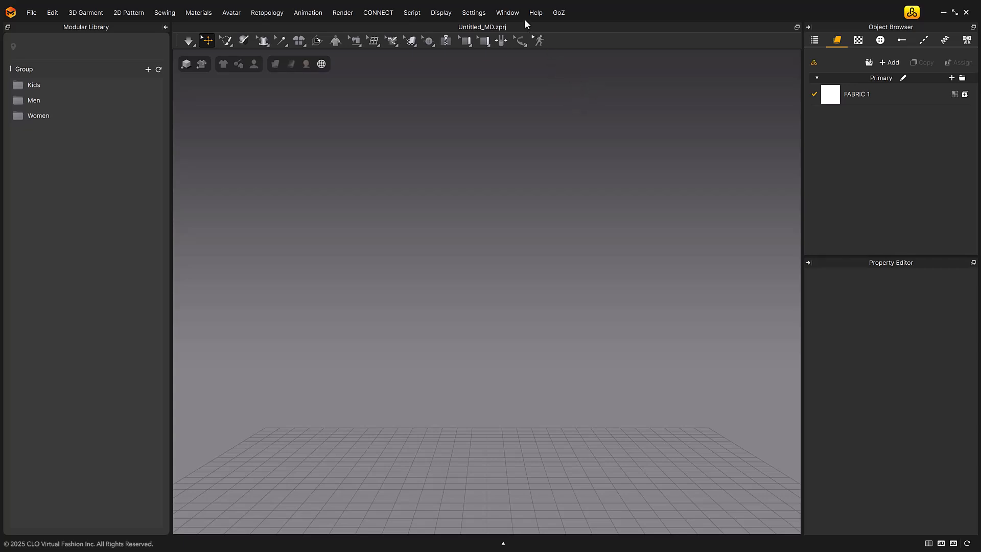
click(510, 12)
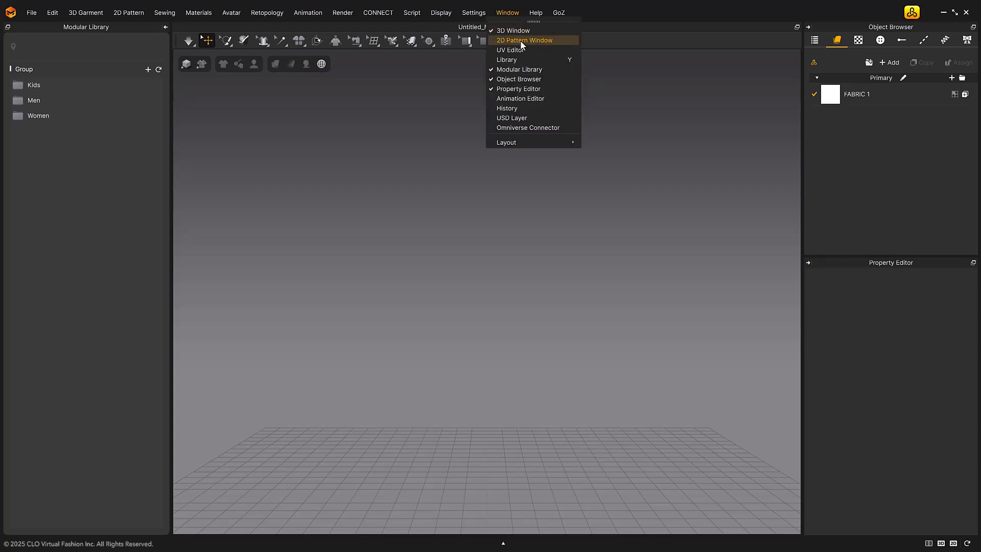
click(574, 70)
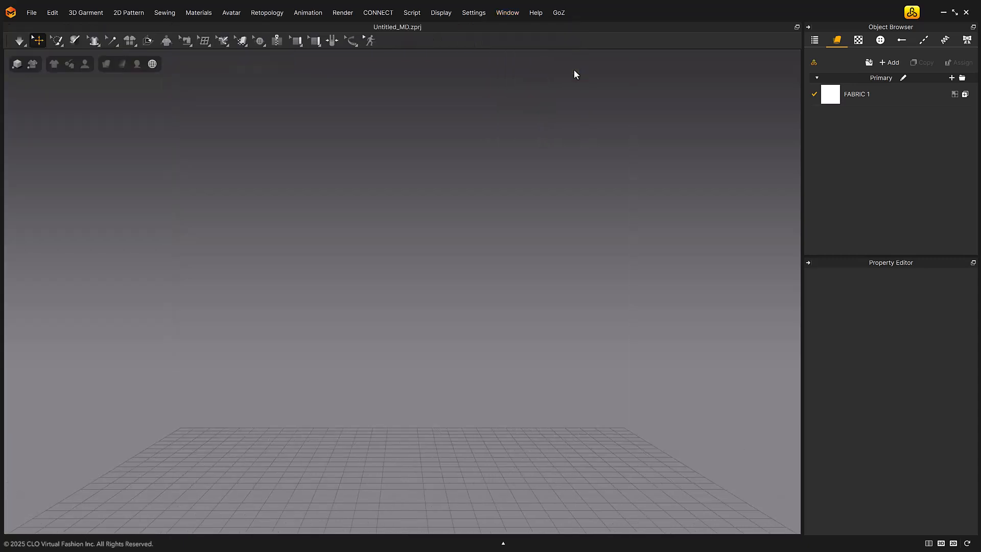
click(509, 12)
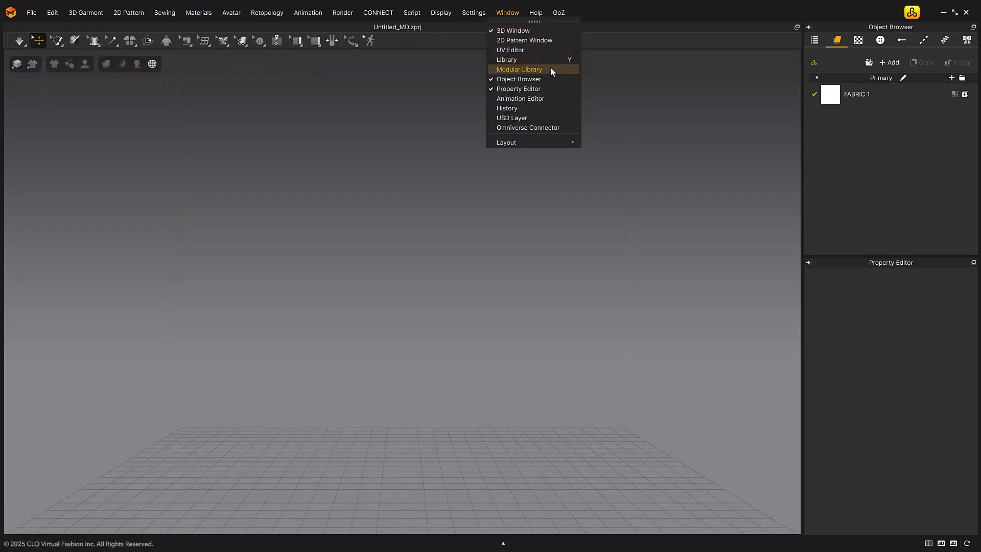
click(576, 70)
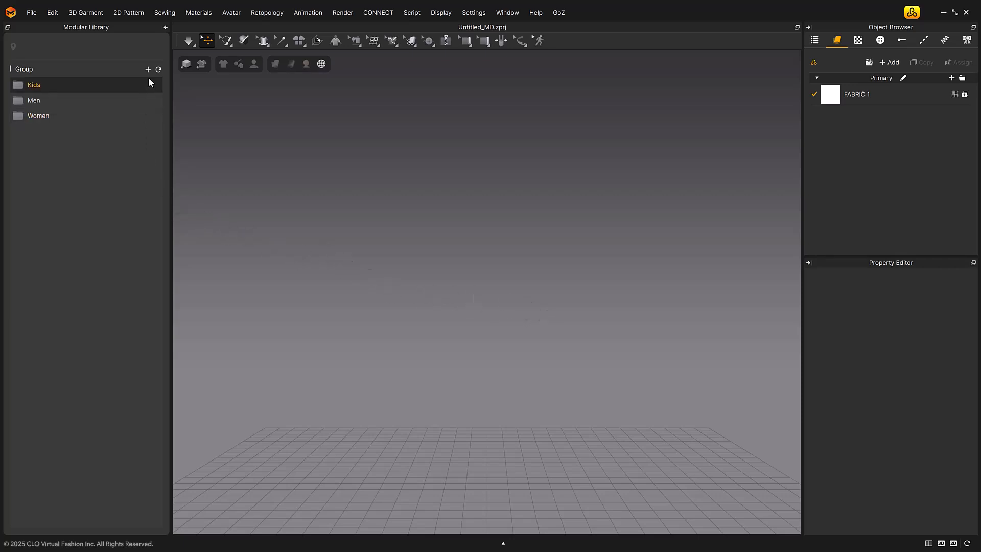
click(166, 28)
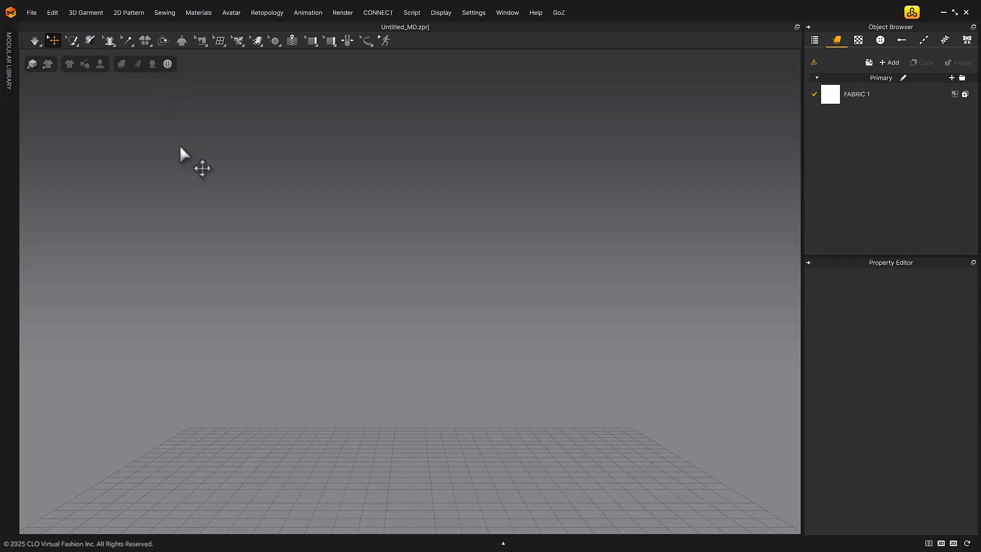
click(8, 80)
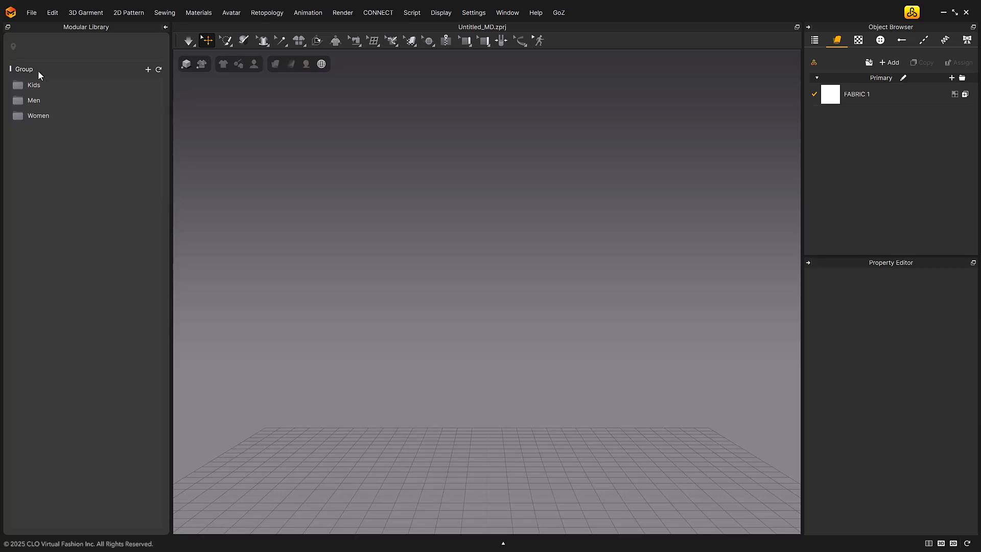
Browse the Men group's Basic Shirts category and examine the styles and the Dropped Sleeve garment parts
double_click(63, 100)
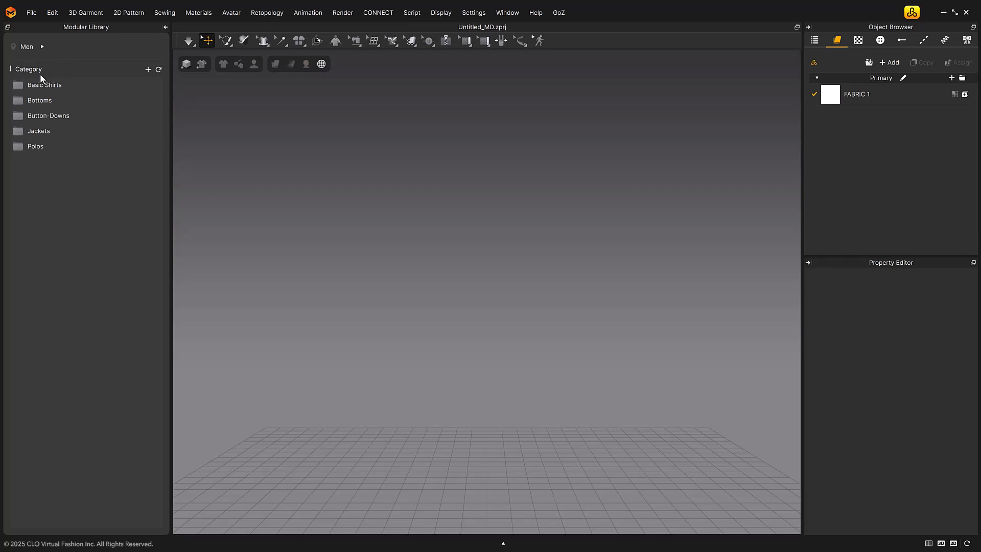
double_click(61, 85)
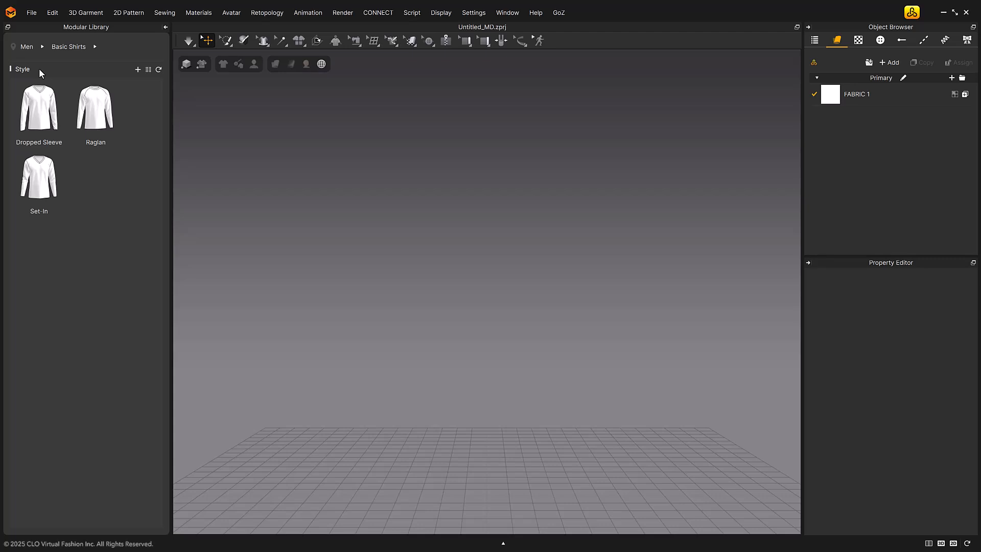
double_click(45, 114)
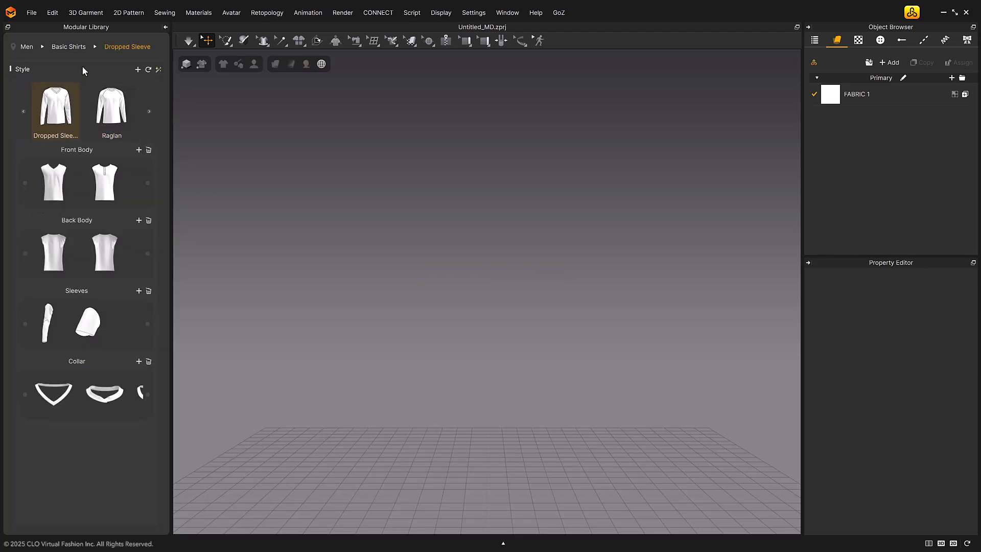
click(150, 111)
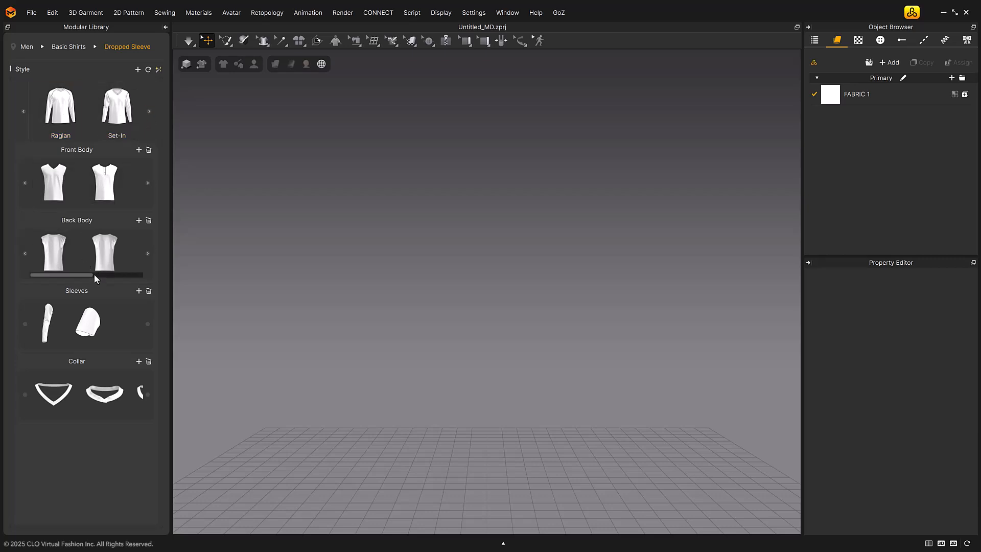
drag(86, 331, 225, 331)
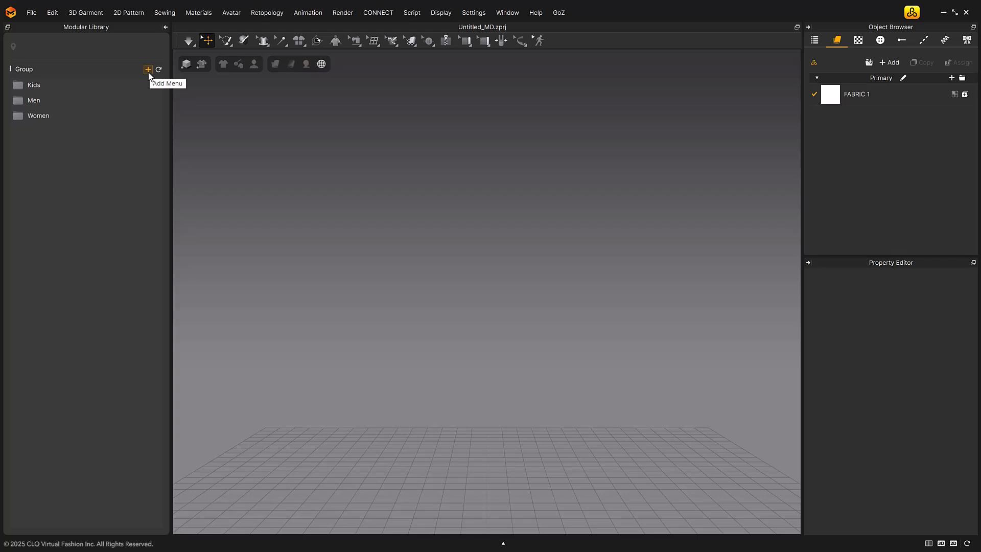
Add the Test folder from Style Presets as a new group in the Modular Library
click(149, 73)
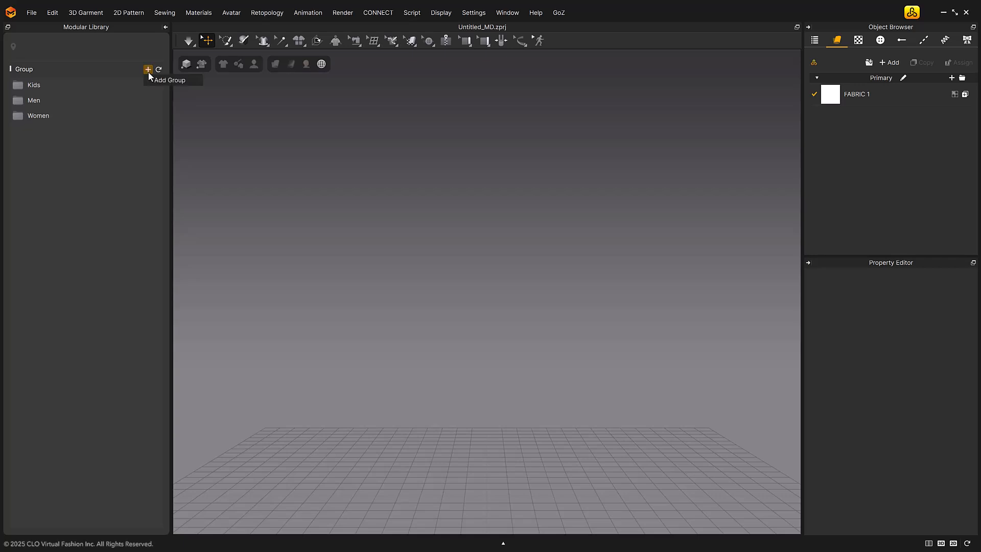
click(190, 82)
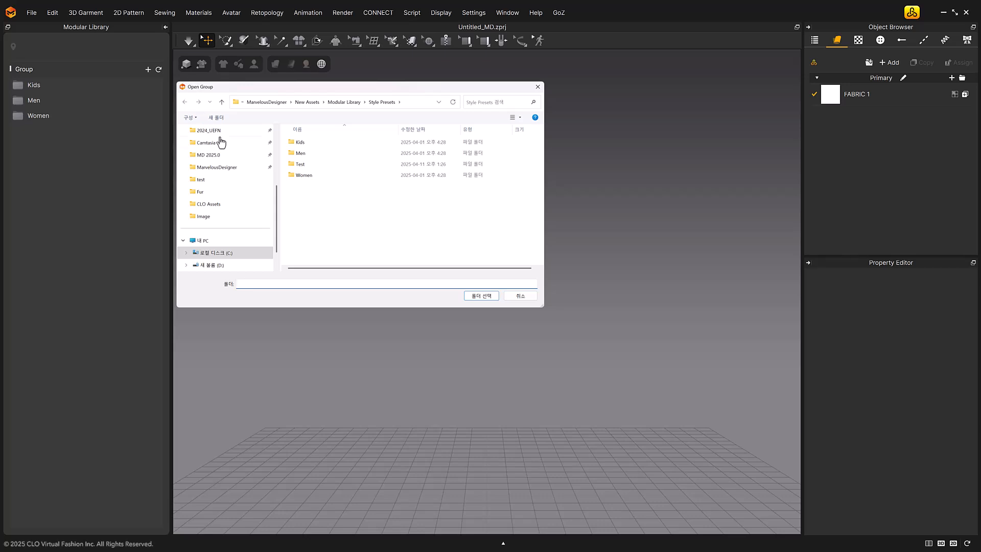
click(344, 167)
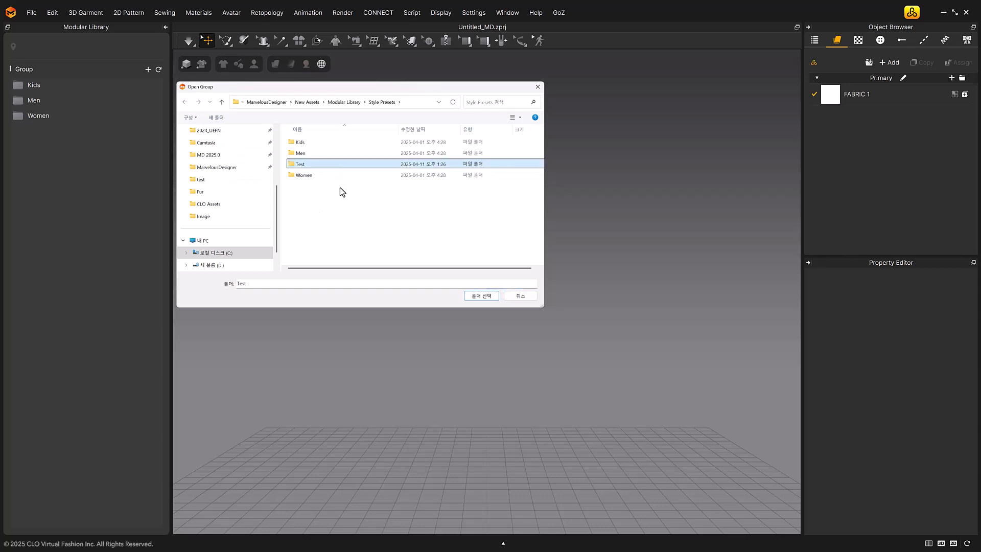
click(481, 296)
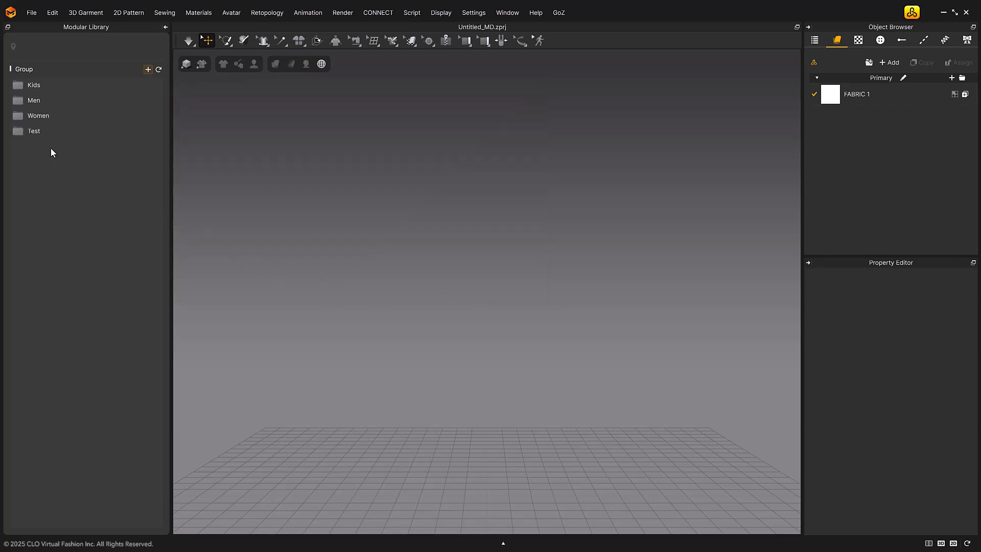
Delete the Test group from the Modular Library
click(81, 135)
right_click(56, 131)
click(79, 146)
Open the Basic Shirts category within the Men group to show its styles
double_click(106, 100)
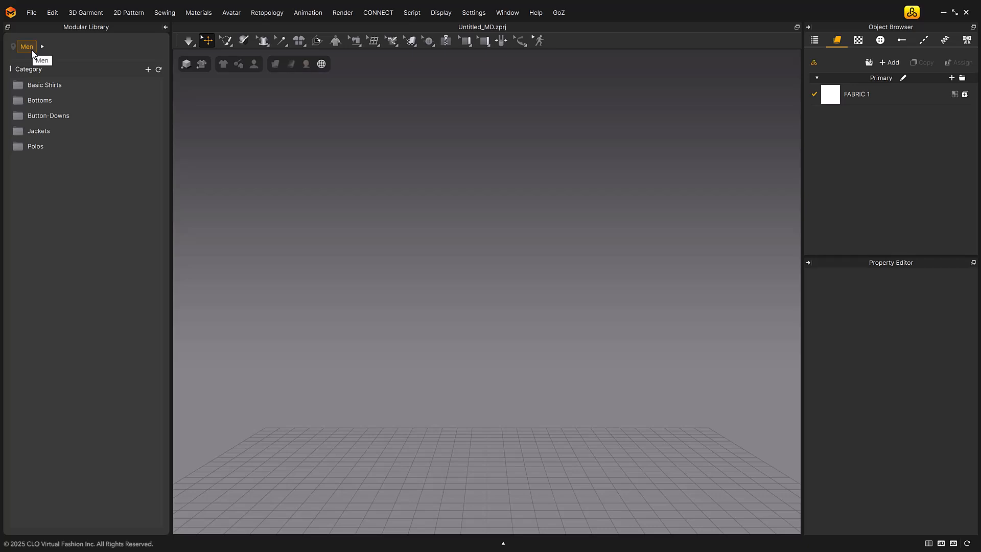
click(27, 47)
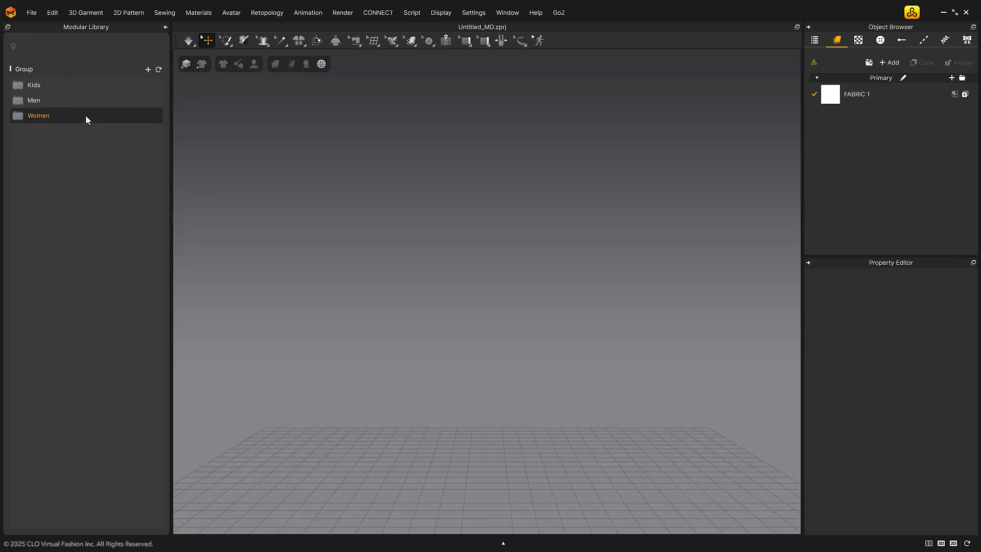
click(96, 102)
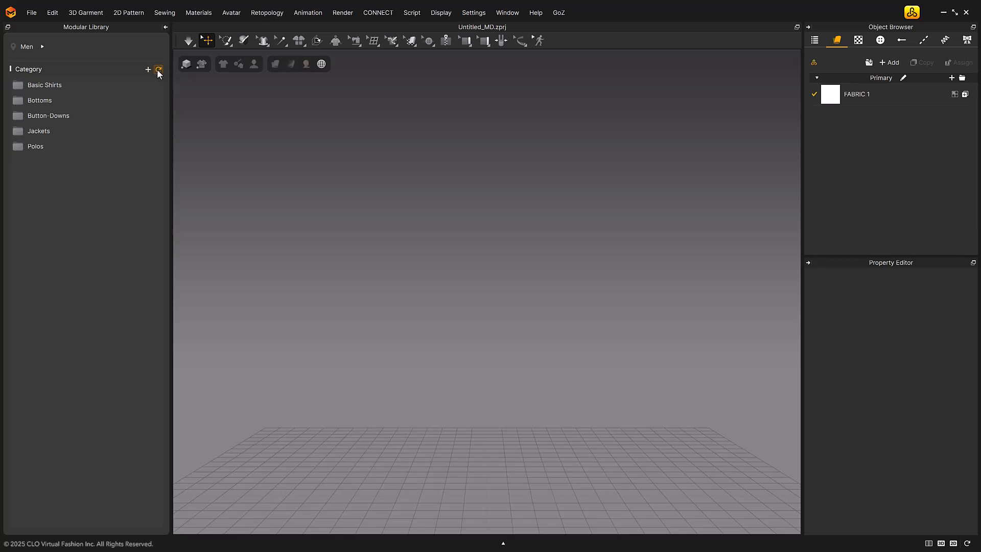
right_click(105, 87)
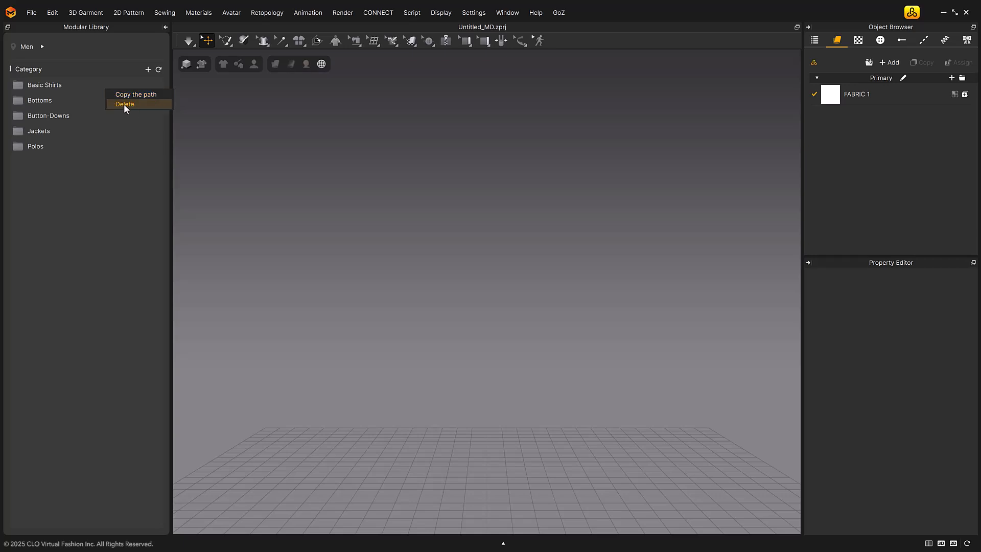
right_click(79, 102)
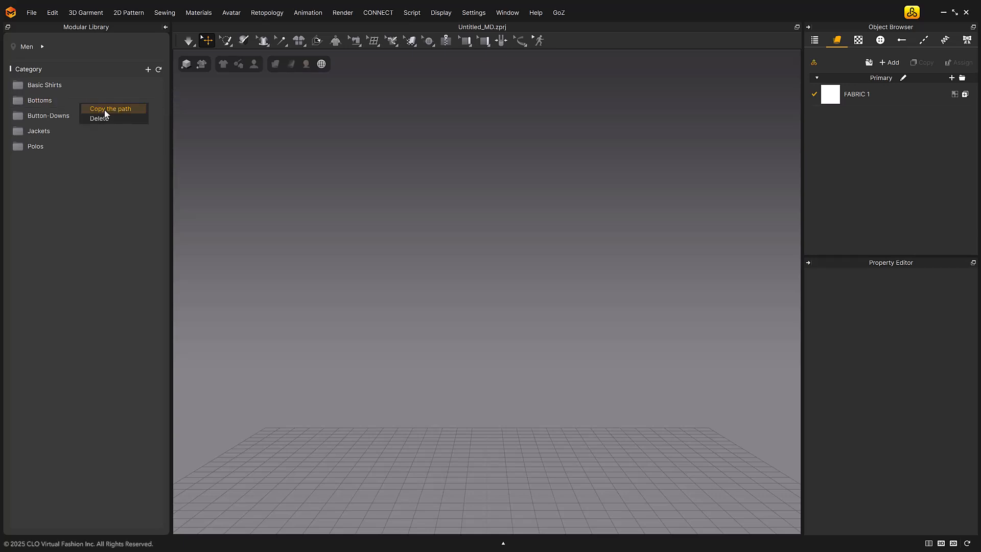
click(139, 184)
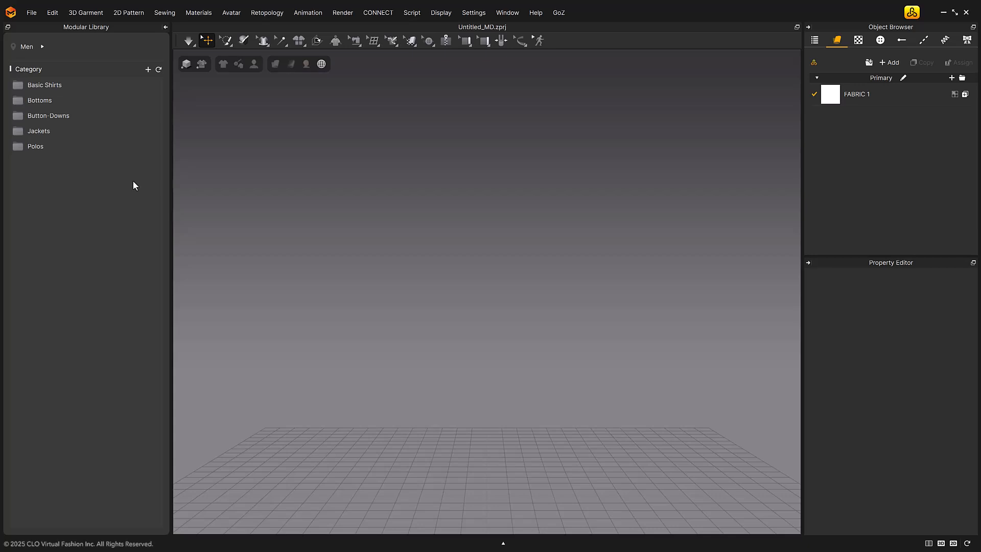
double_click(86, 90)
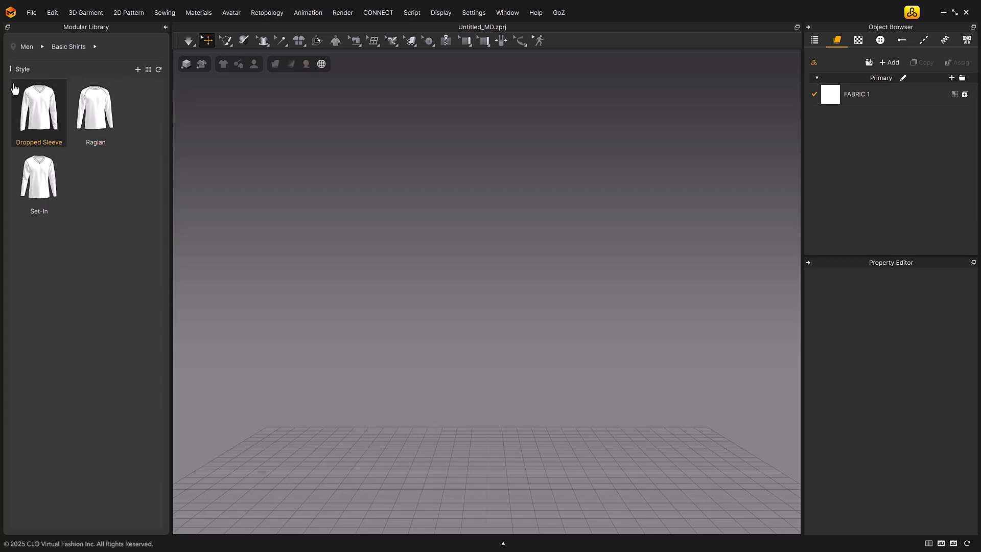
Load the garment MV2_Regular Fit Crewneck Half-Sleeve T-Shirts.zpac from the asset library and close the library
click(918, 17)
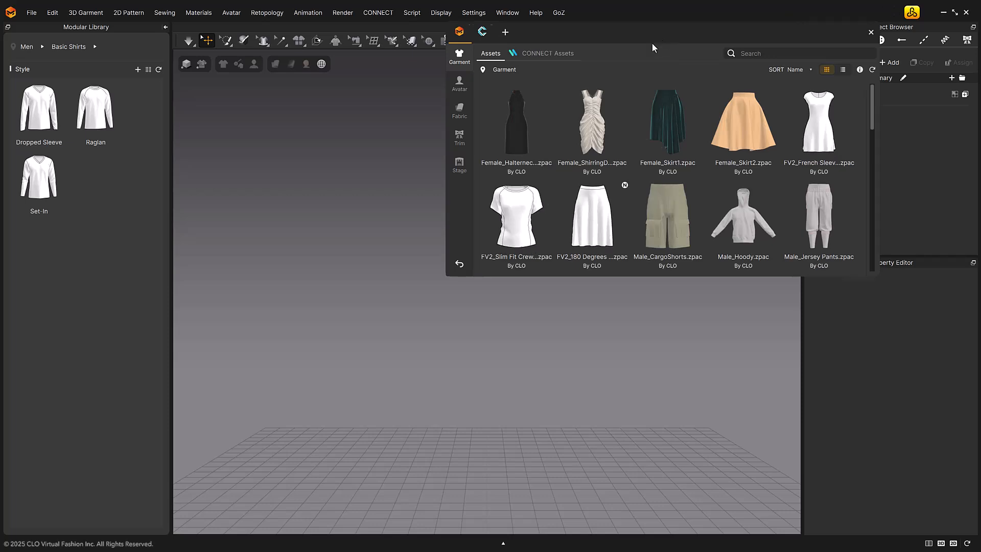
drag(657, 36, 514, 123)
scroll(521, 292, down, 2)
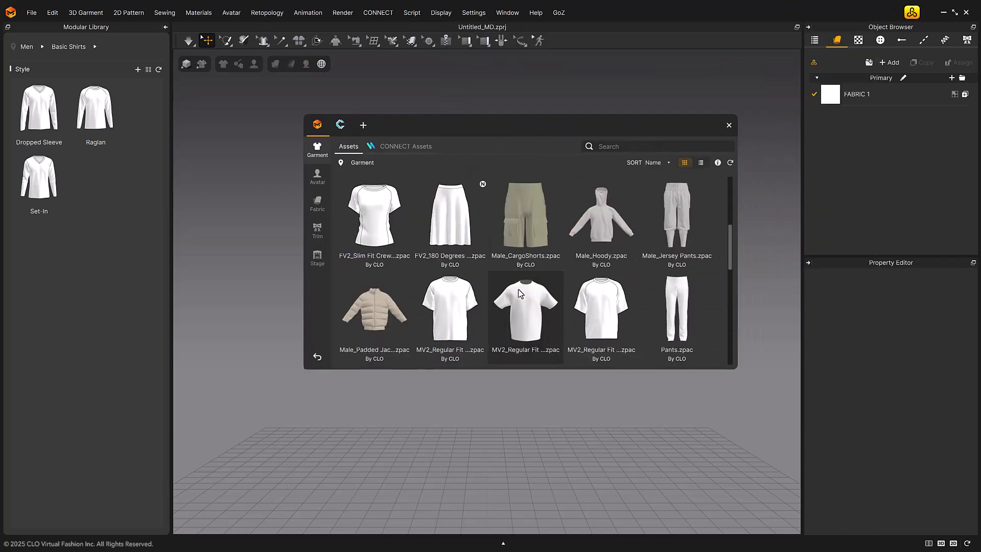
double_click(450, 315)
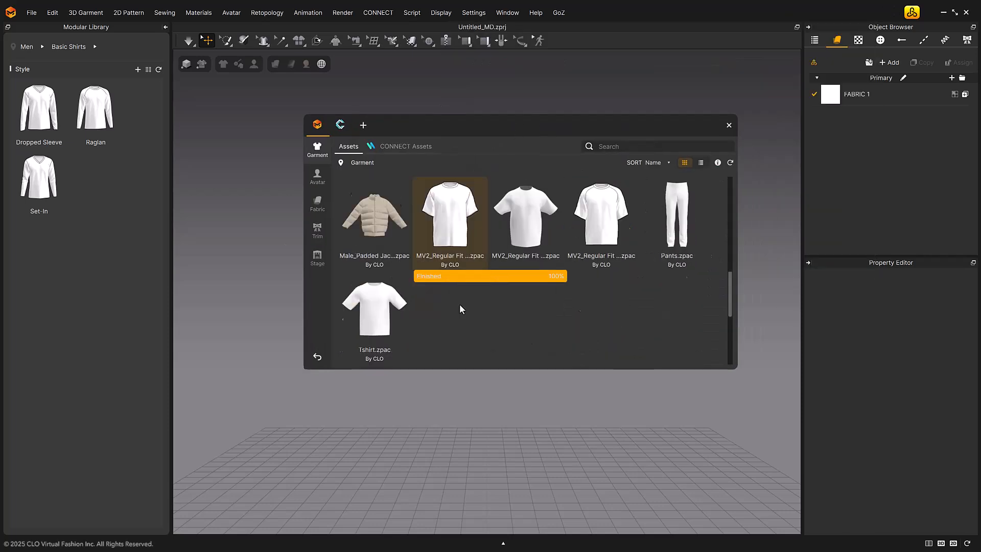
drag(637, 129, 876, 167)
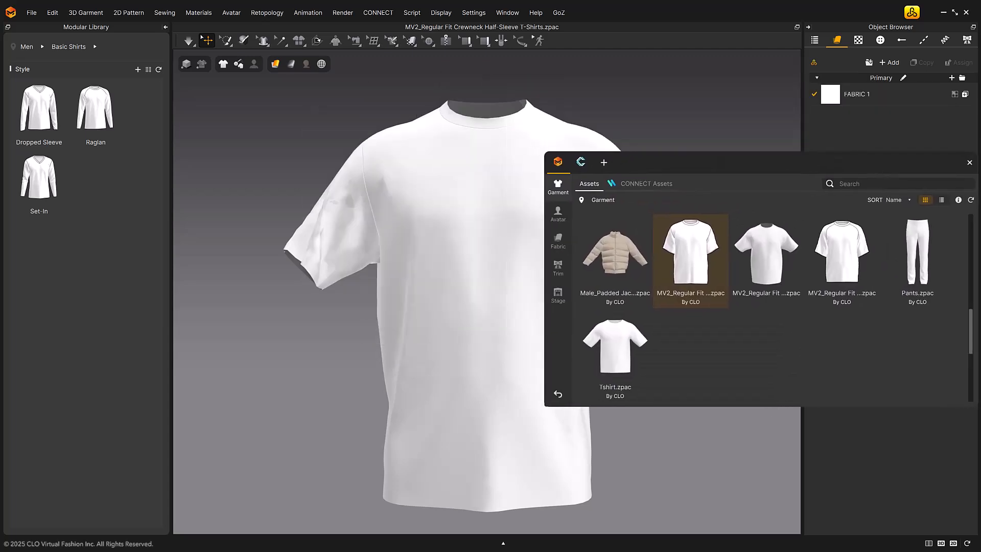
click(968, 162)
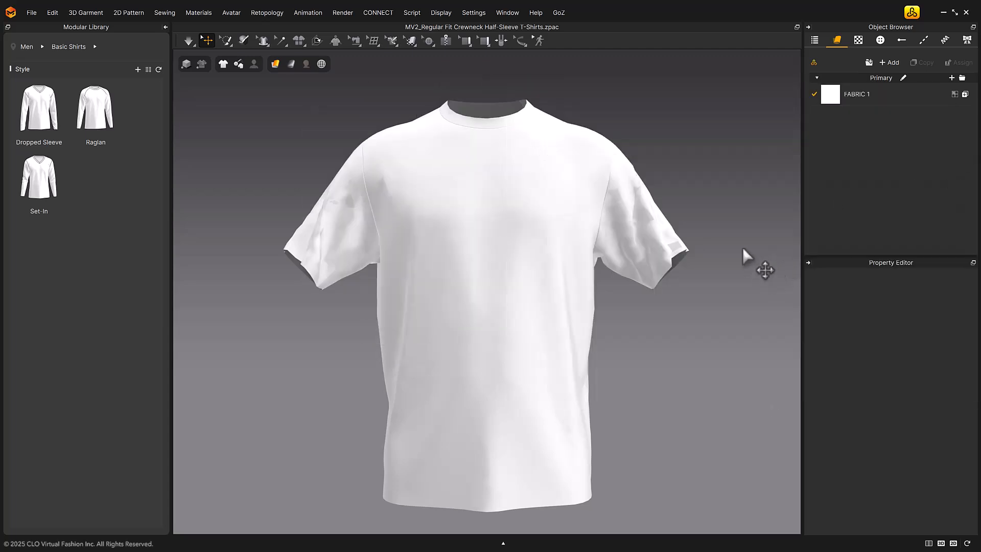
Add the loaded T-shirt to Basic Shirts as a new style named Short Sleeve, keeping its default thumbnail
click(134, 69)
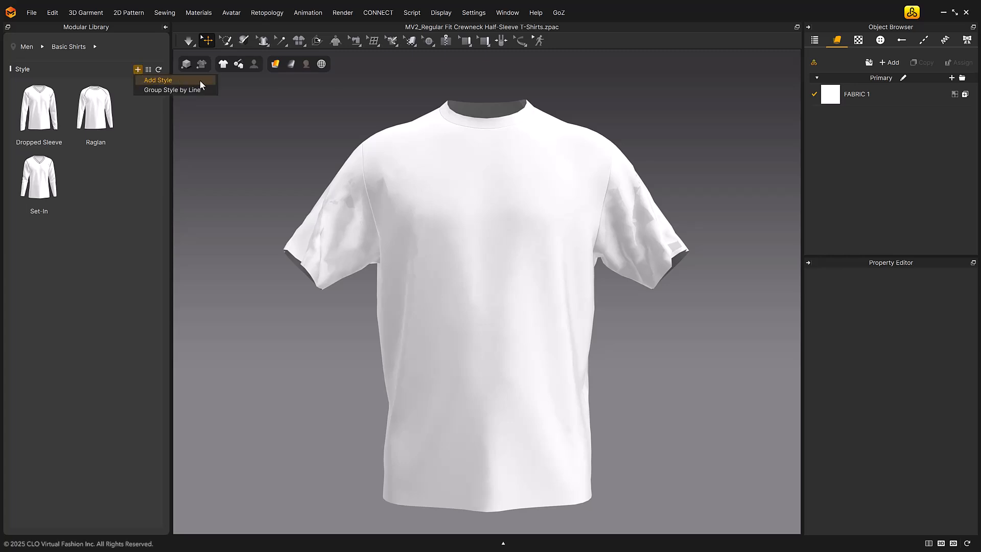
click(169, 80)
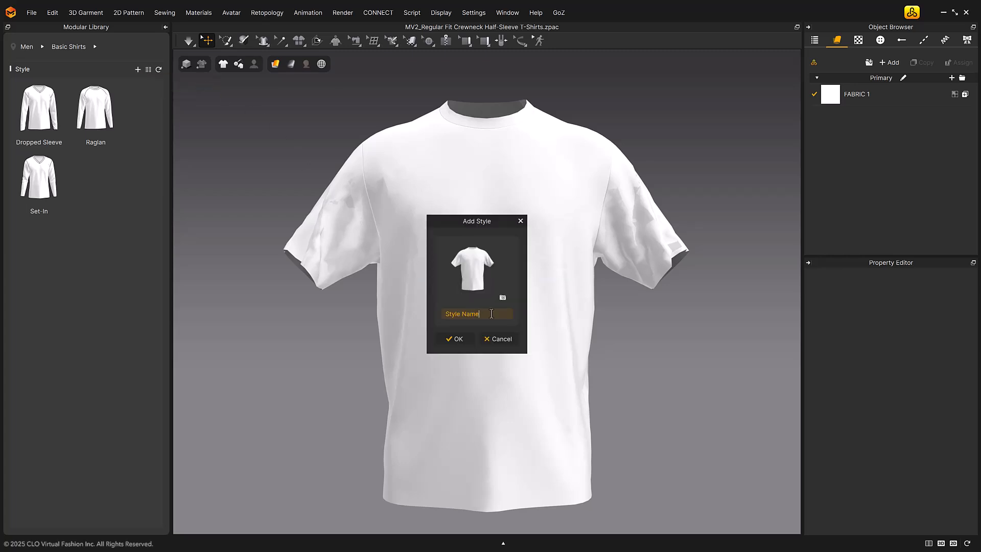
drag(491, 314, 448, 312)
text(Short Sleeve)
click(503, 300)
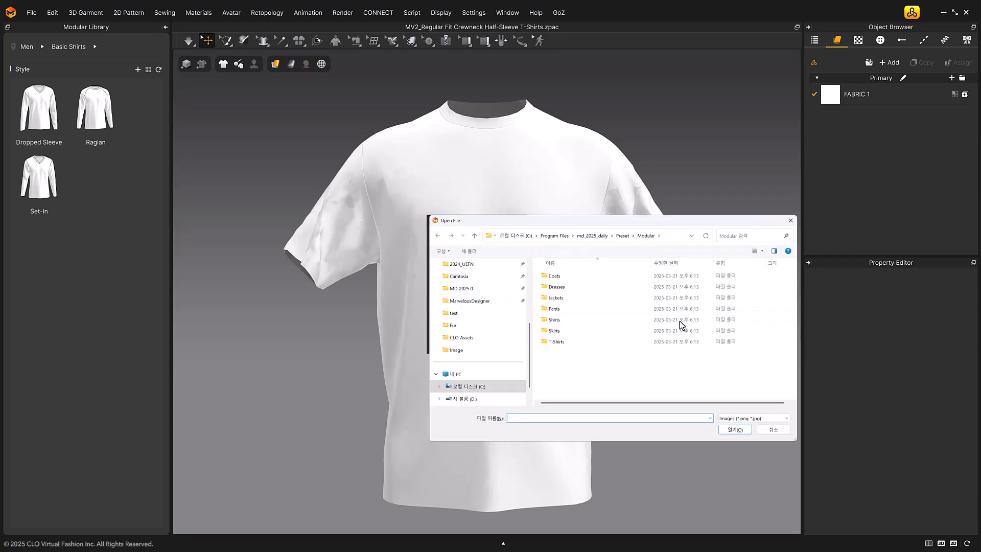
click(790, 221)
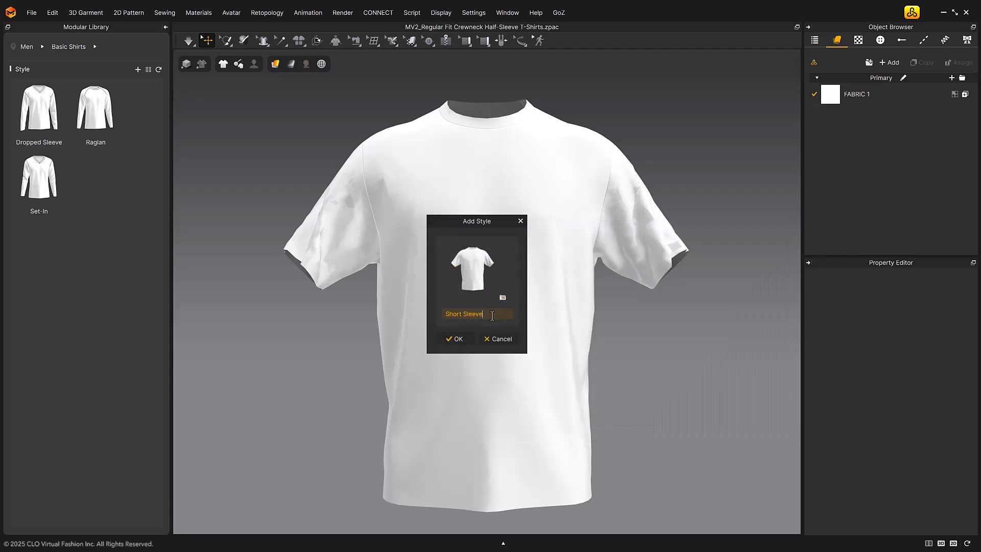
click(456, 339)
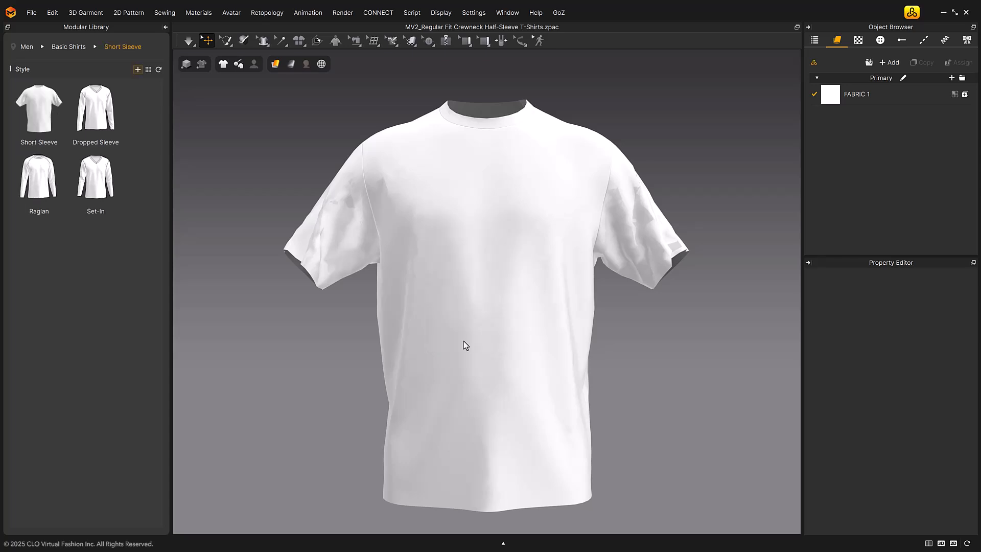
Switch the Basic Shirts styles to list view and back to thumbnail view
click(147, 70)
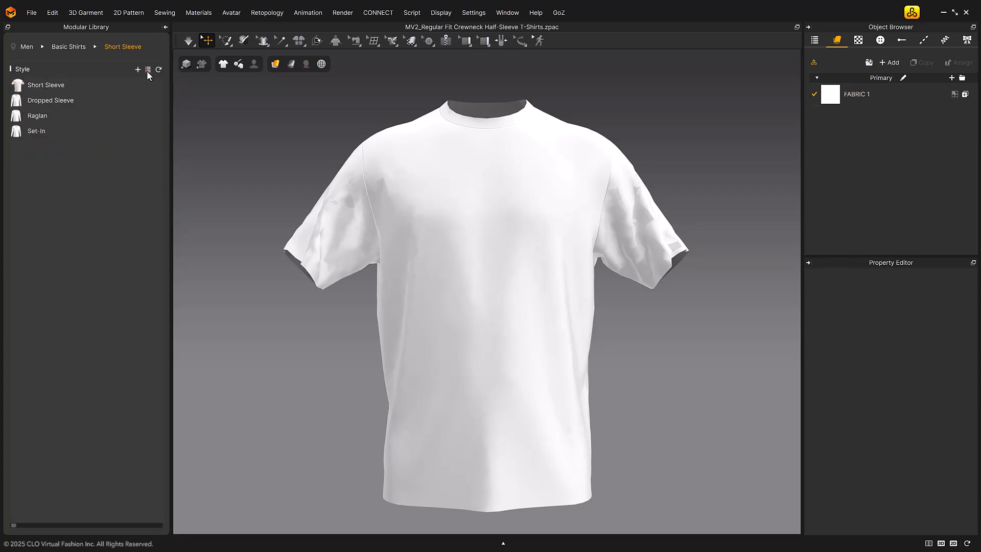
click(148, 70)
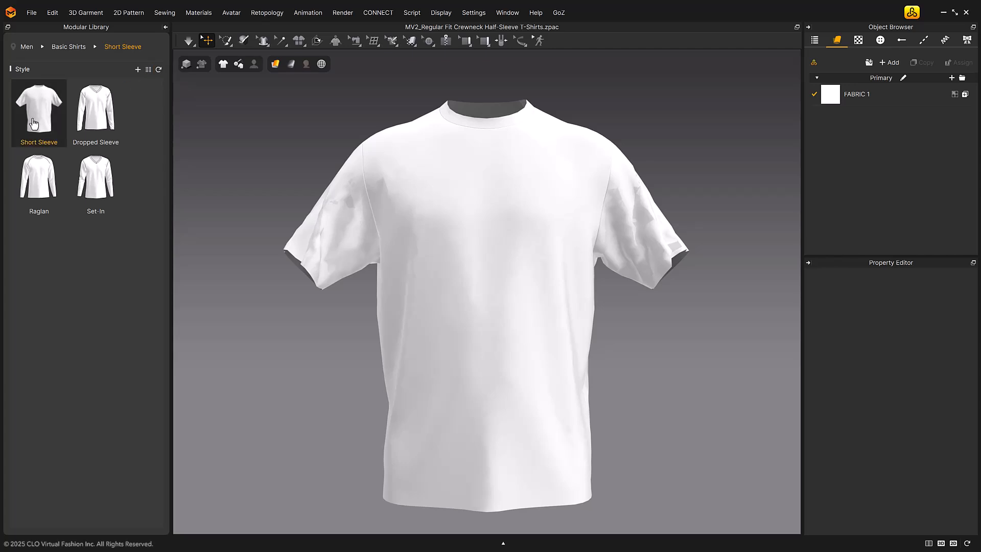
Check the editing and deletion options of the Short Sleeve style without changing it
right_click(67, 121)
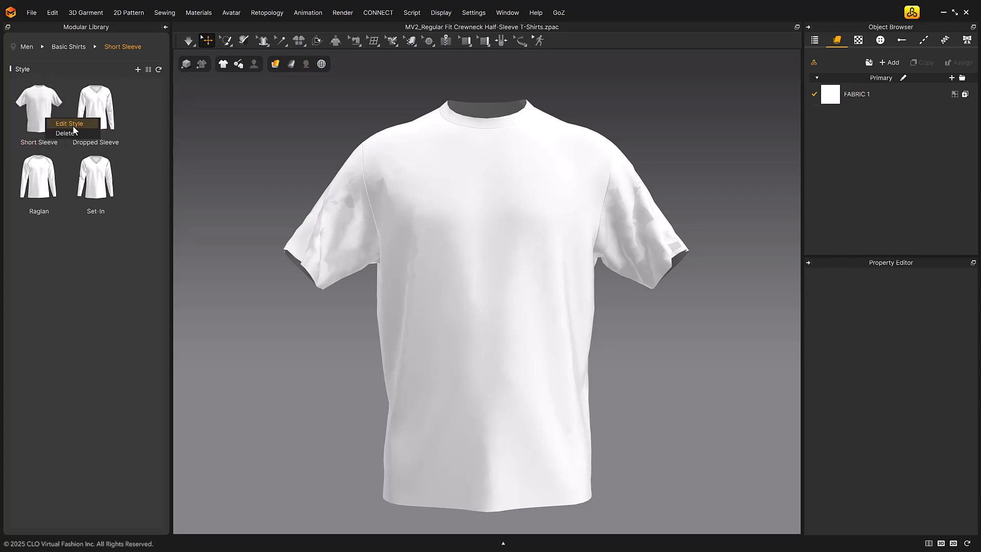
click(91, 124)
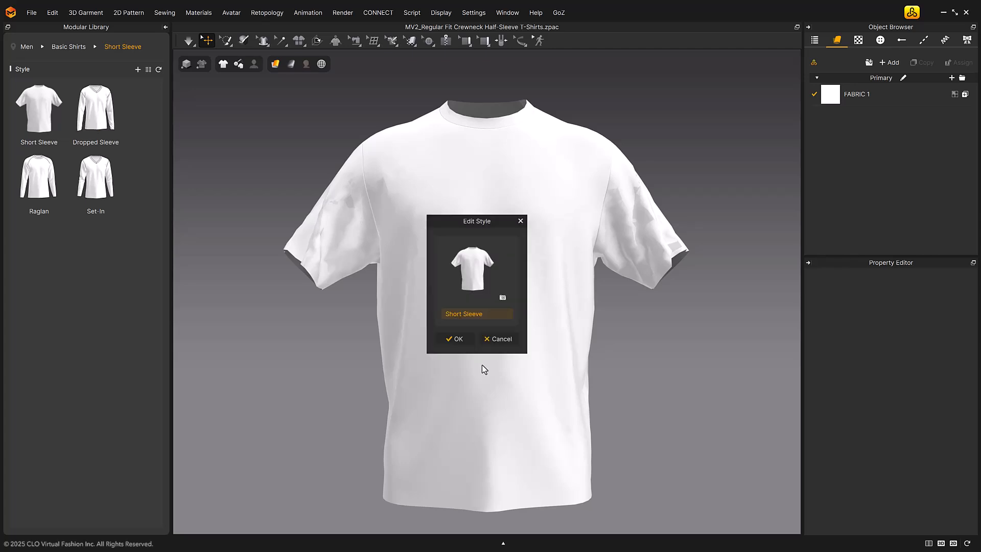
click(521, 221)
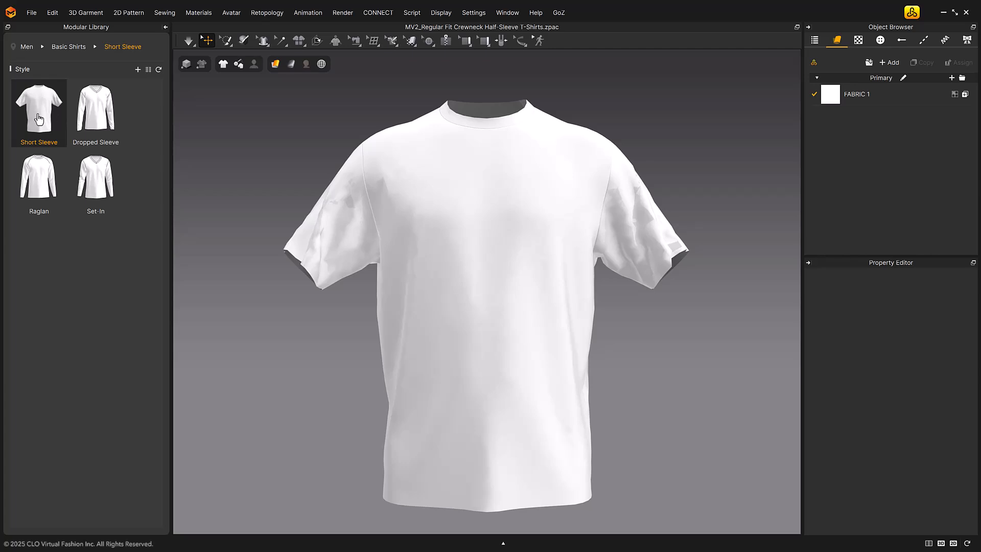
right_click(38, 115)
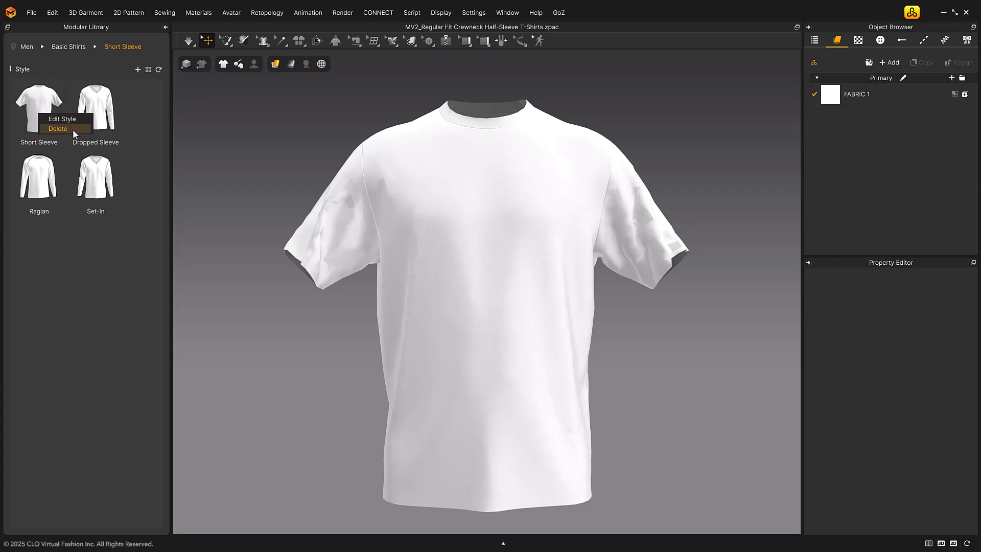
click(117, 270)
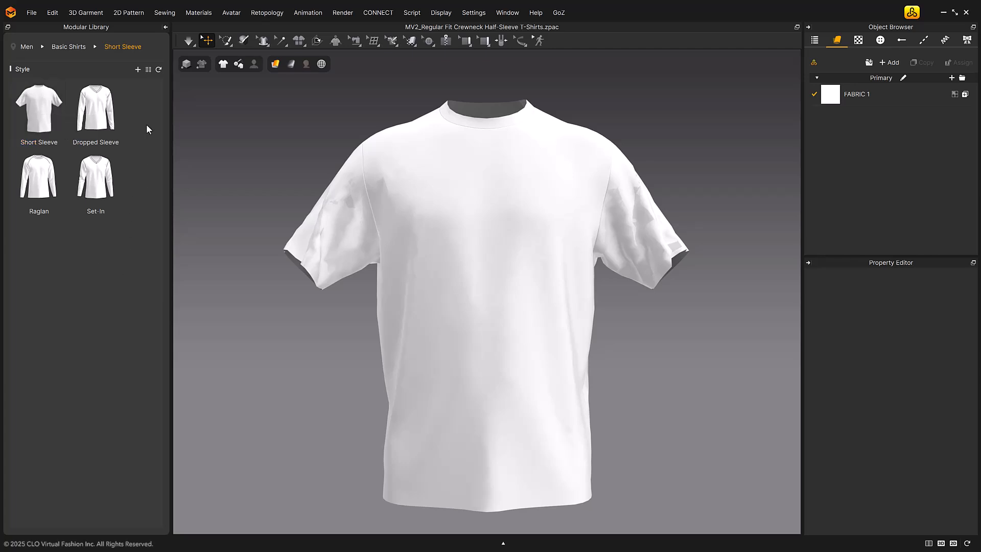
Group the Basic Shirts styles under a new line named Jersey Shirts
click(137, 72)
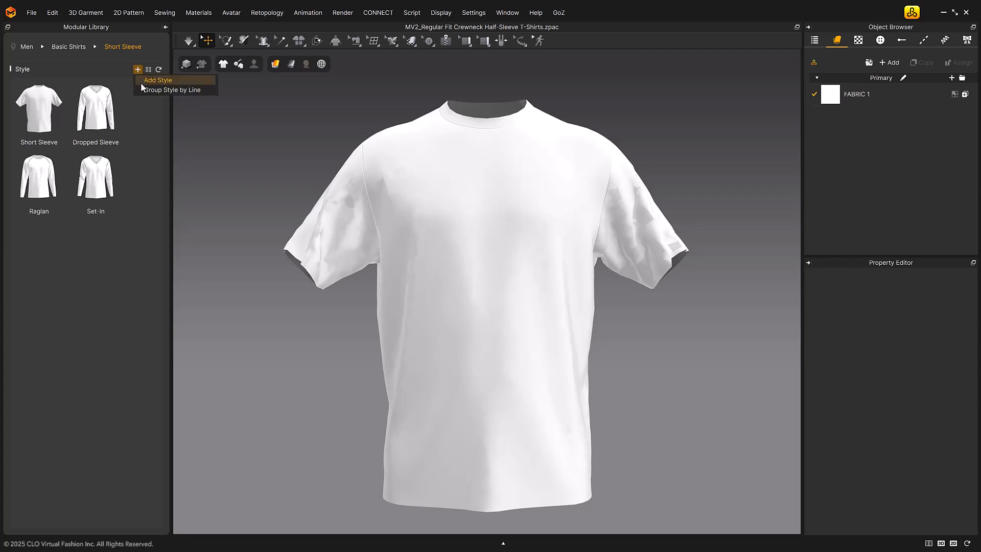
click(209, 89)
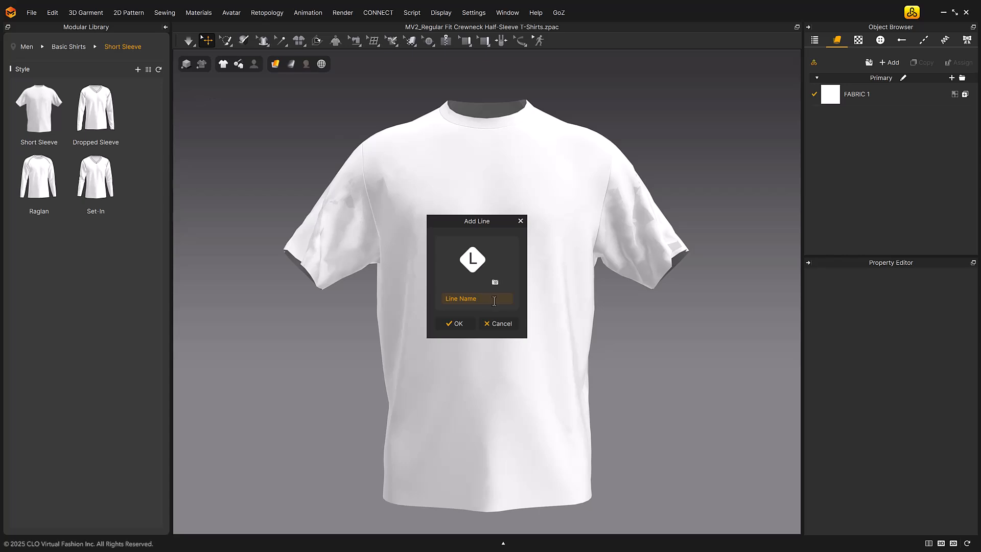
drag(482, 299, 443, 299)
text(Jersey Shirts)
click(463, 324)
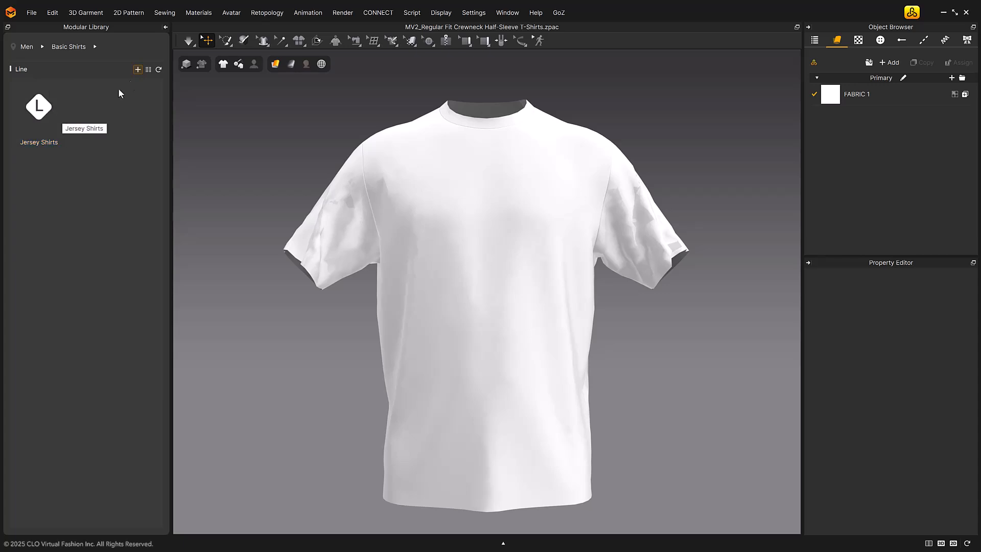
Add another line to Basic Shirts, named Line Test
click(137, 69)
click(182, 82)
text(Line Test)
click(456, 324)
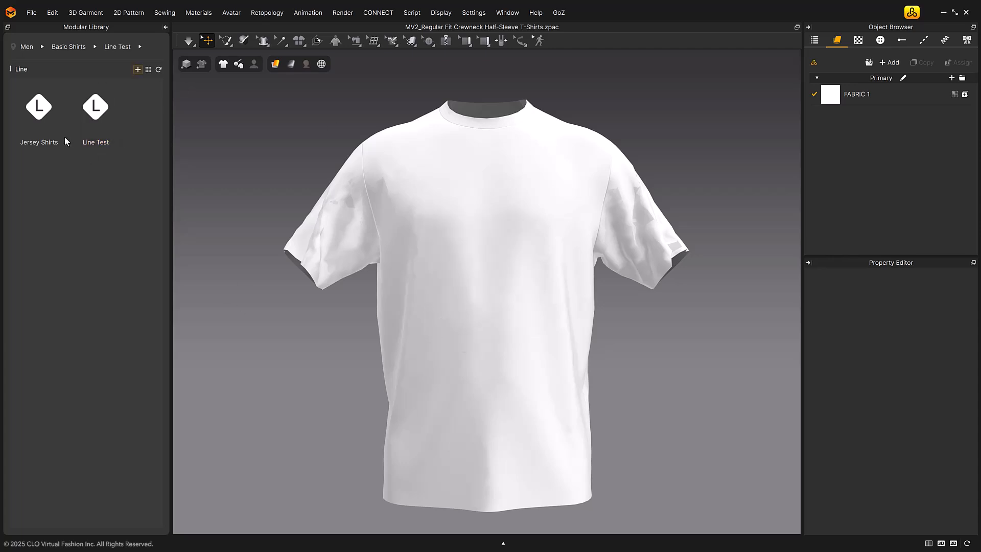
Create a line with the same styles as Jersey Shirts and name it Copied Jersey Shirts
click(39, 107)
click(138, 70)
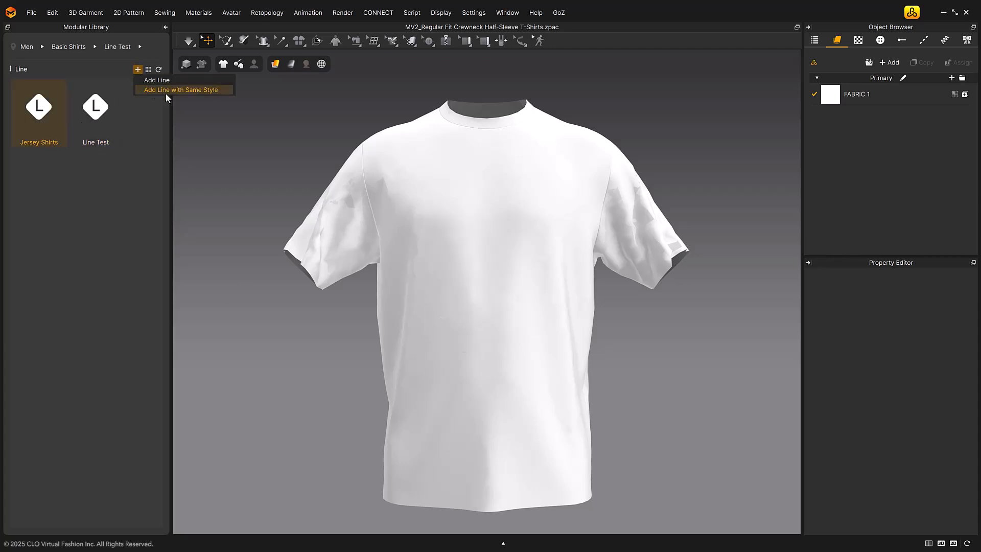
click(220, 91)
key(ctrl+a)
text(Copied Jersey Shirt)
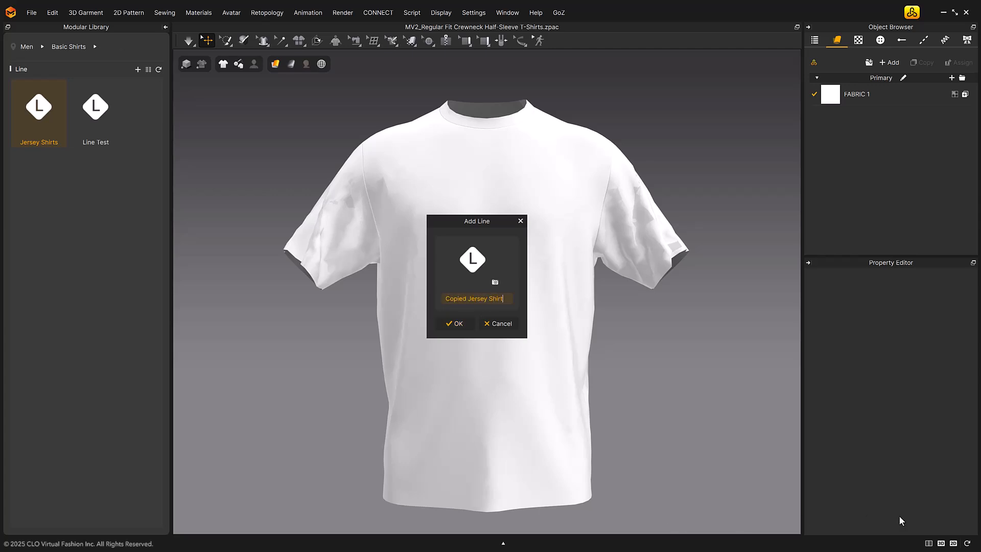
click(454, 324)
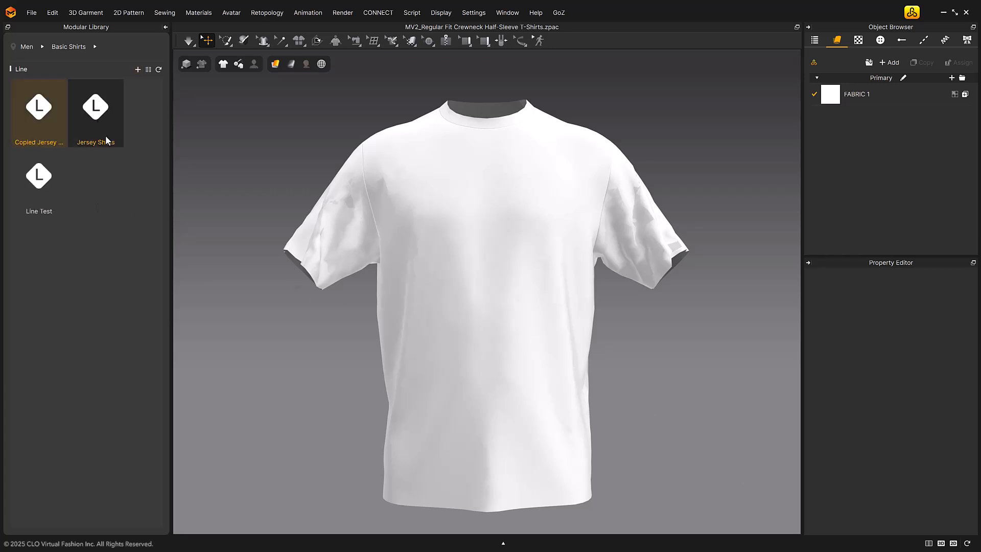
Open the Set-In style in the Copied Jersey Shirts line and examine the lines, styles and blocks
double_click(63, 108)
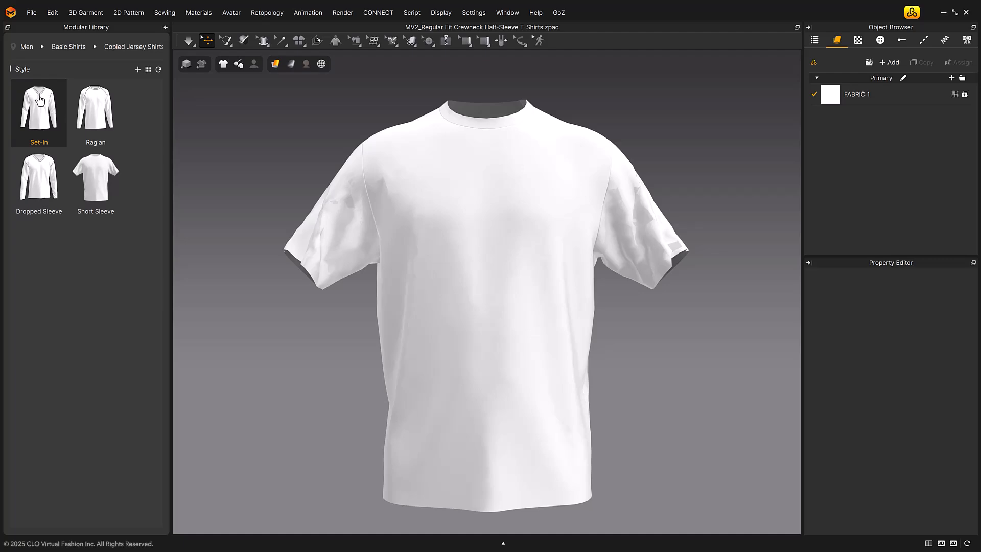
double_click(40, 100)
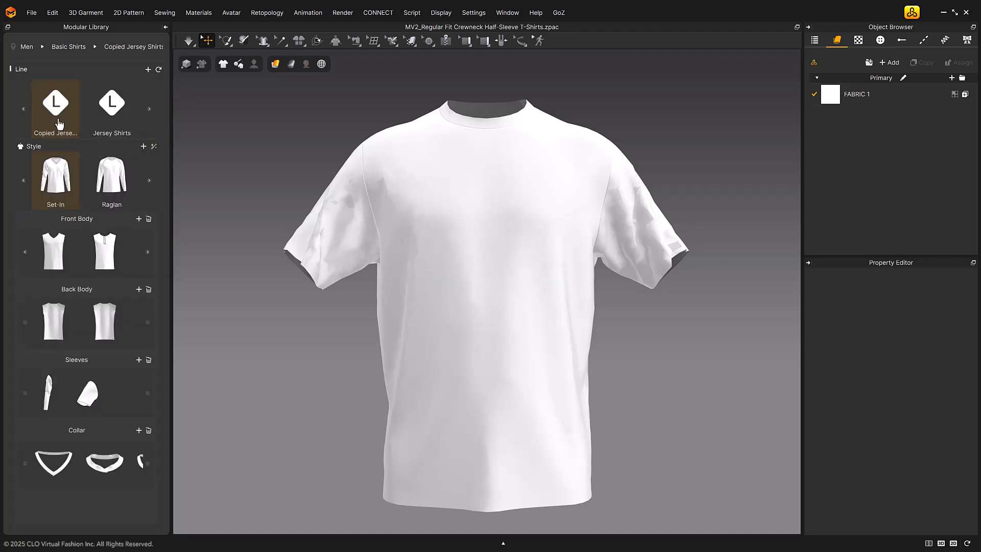
double_click(51, 250)
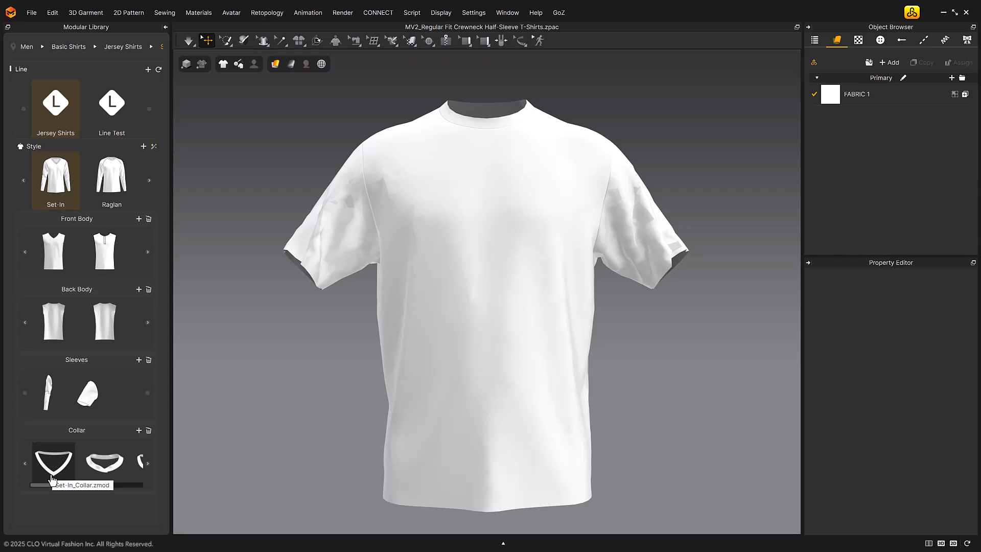
click(57, 464)
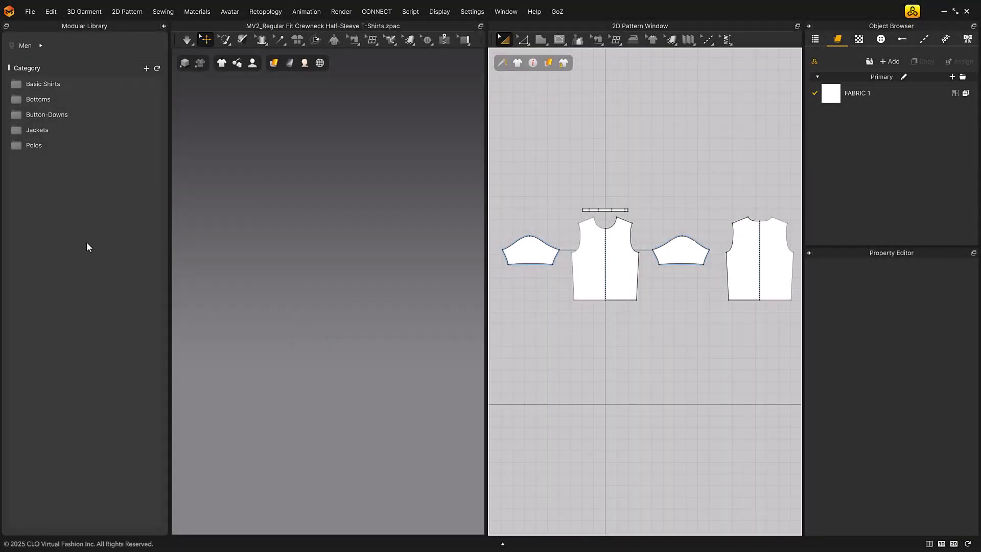
Open the Basic Shirts category and compare the blocks of the Dropped Sleeve, Raglan and Set-In styles
double_click(93, 86)
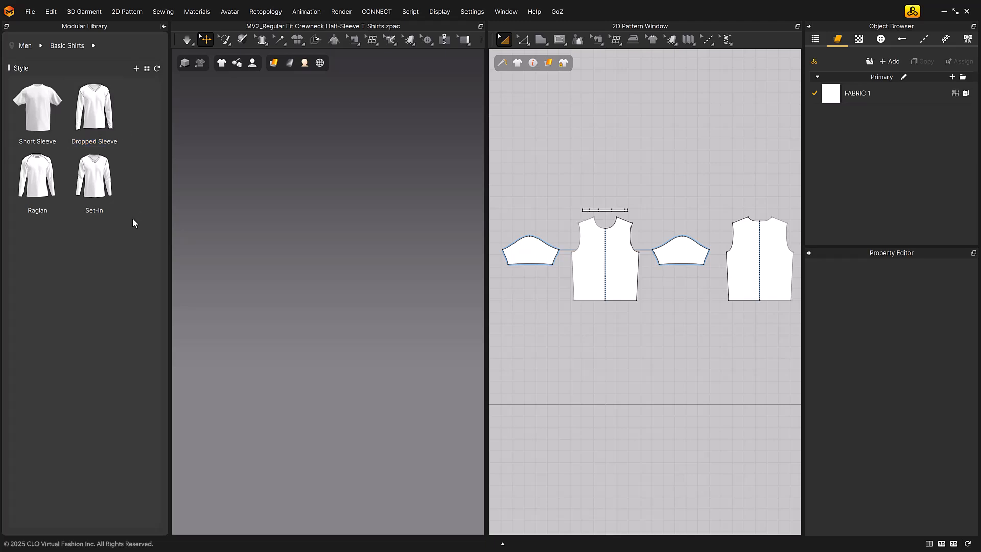
double_click(94, 106)
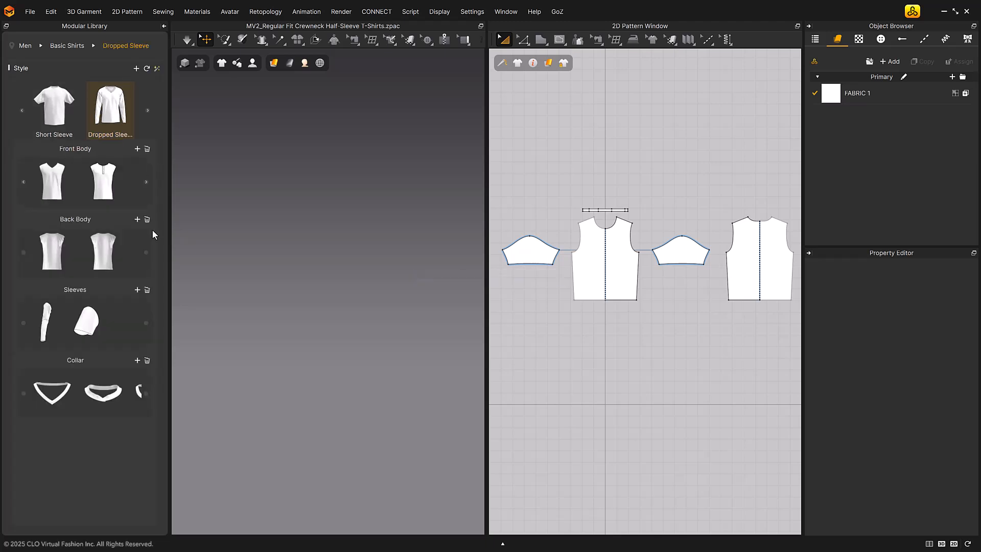
click(147, 110)
double_click(116, 118)
click(148, 110)
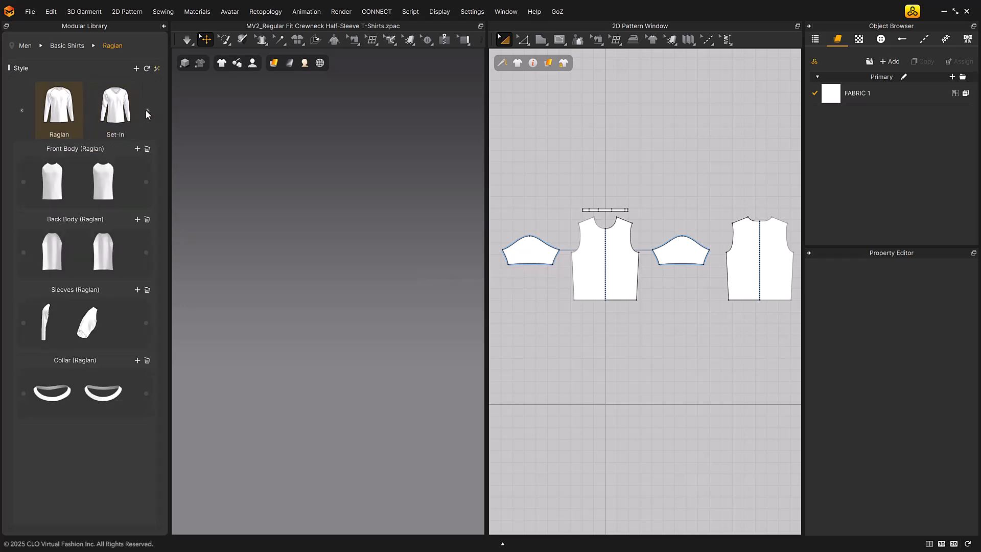
double_click(123, 113)
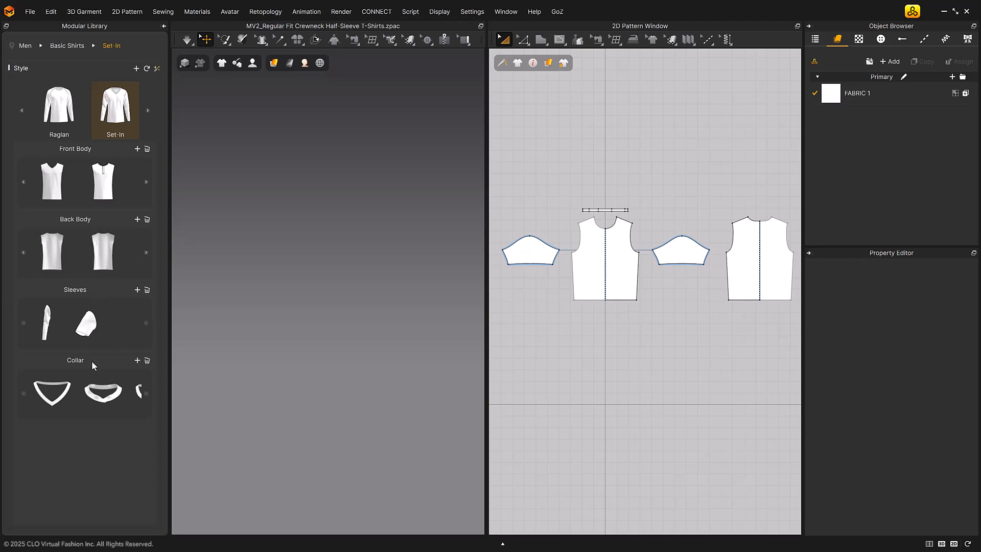
Assemble a Set-In shirt from the V-neck front, second back body and V-neck collar, replacing the long sleeves with the short ones
click(52, 181)
click(103, 252)
right_drag(433, 274, 401, 279)
click(47, 323)
click(52, 392)
right_drag(285, 318, 245, 313)
click(86, 323)
Swap the shirt's blocks to the placket front body, the second back body and the second collar
click(110, 169)
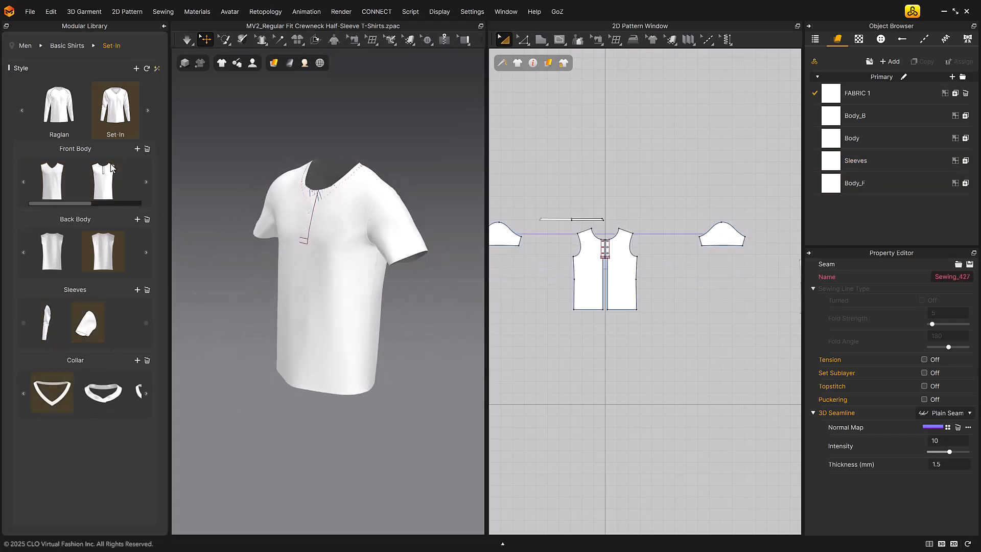
click(57, 252)
click(103, 248)
click(109, 404)
right_drag(285, 350, 552, 300)
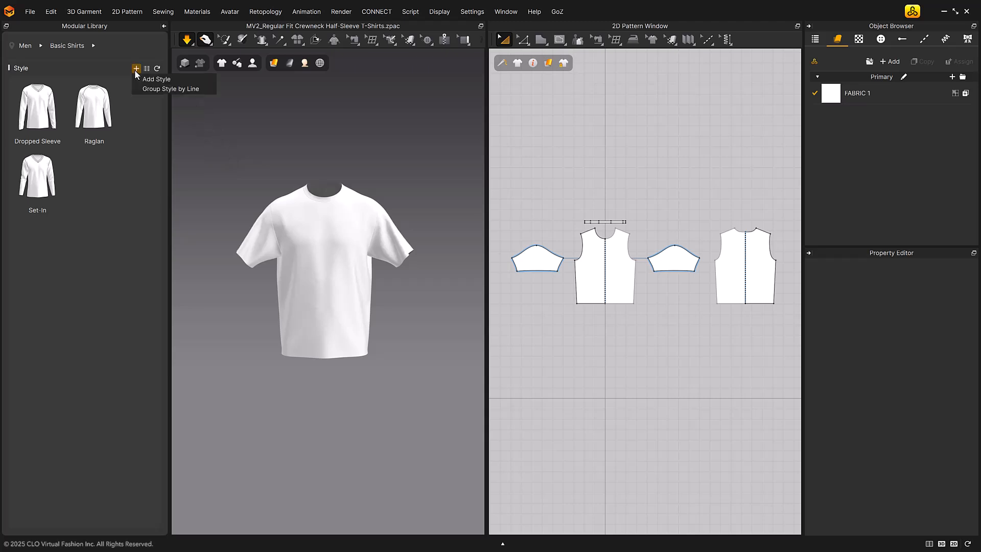
Register the loaded T-shirt in Basic Shirts as a new style named Short Sleeve
click(136, 68)
click(206, 80)
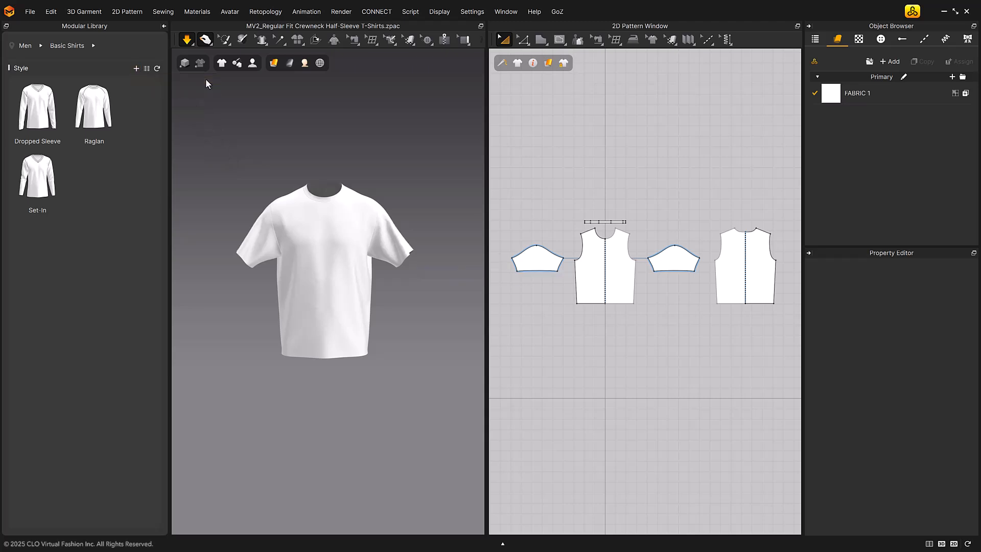
drag(503, 318, 399, 313)
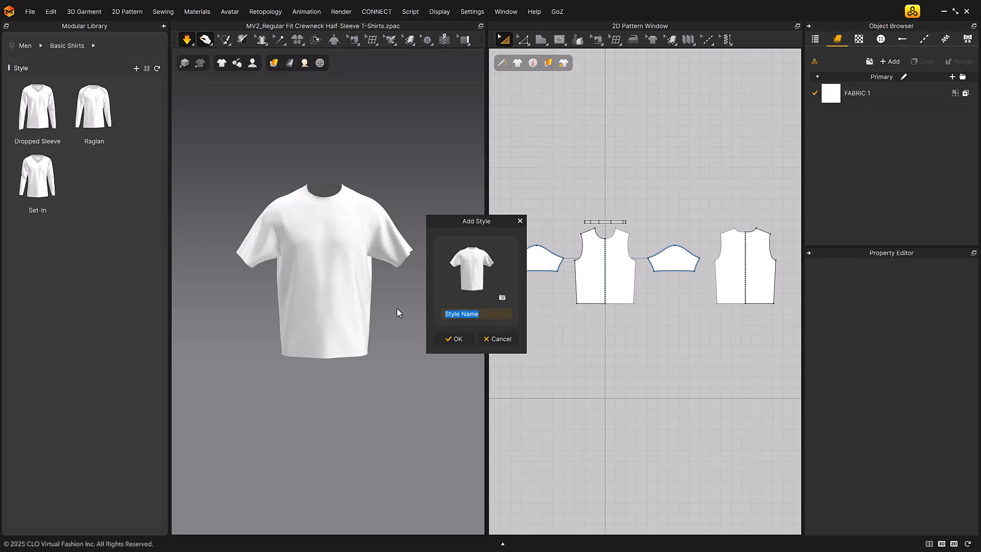
text(Short Sleeve)
click(454, 339)
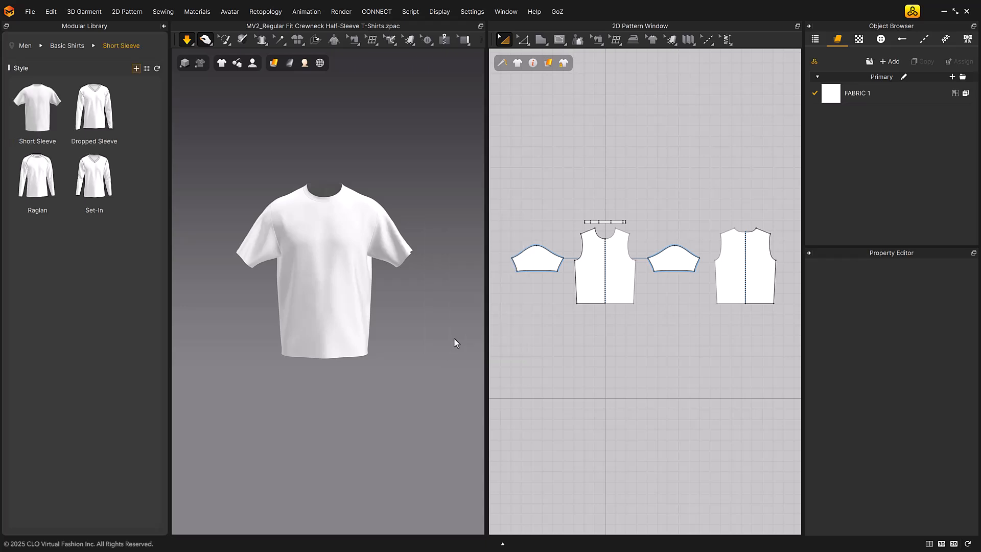
Open the Short Sleeve style and add a Front Body block type with the tag Front Body
click(45, 119)
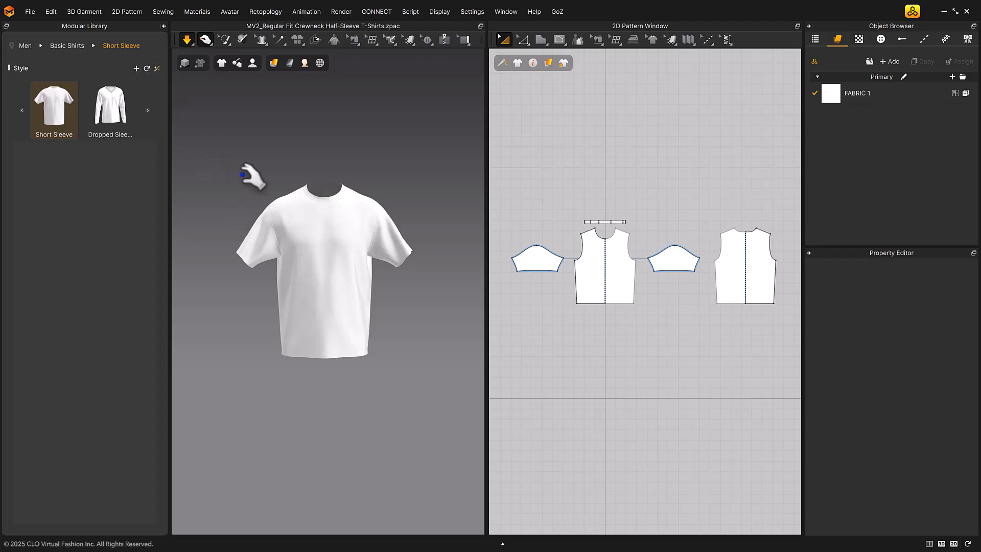
click(136, 68)
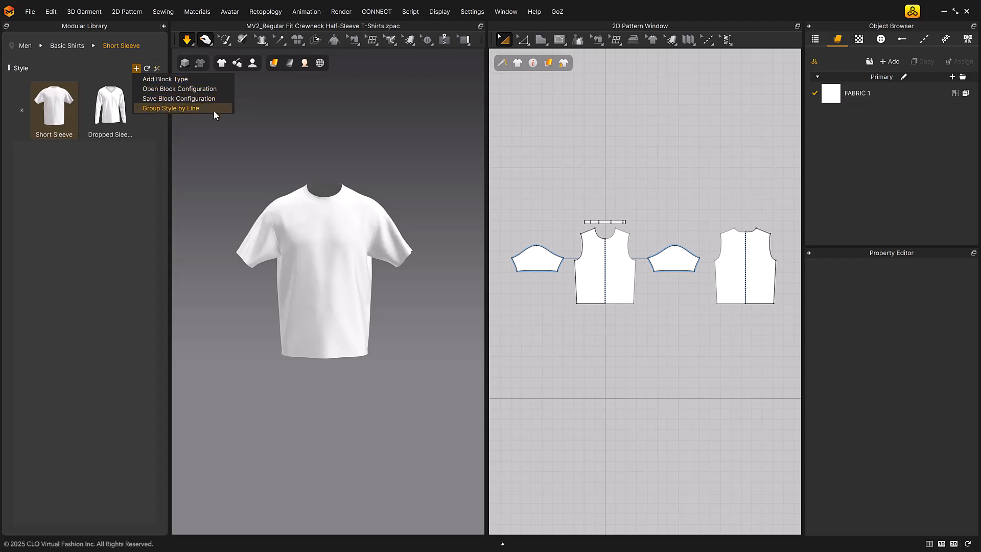
click(196, 81)
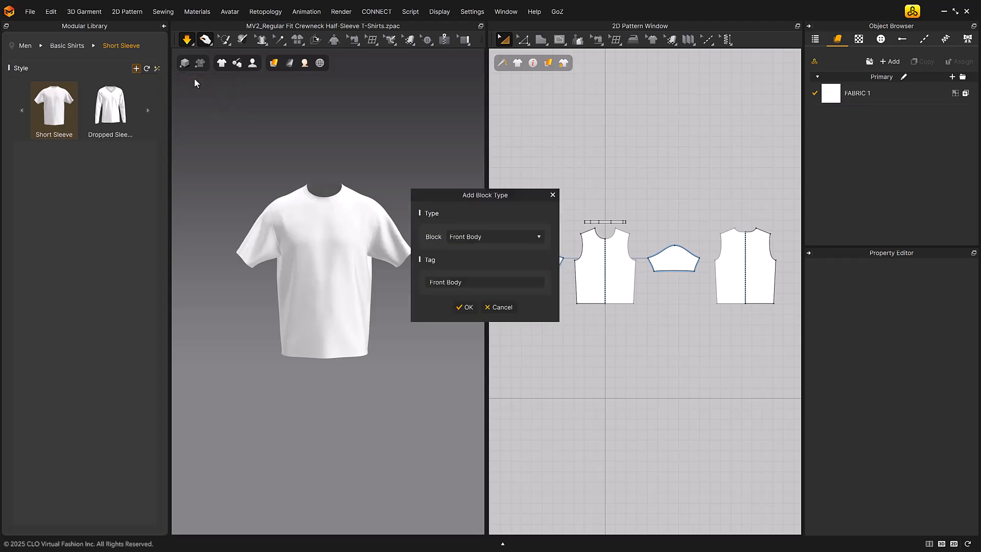
click(465, 235)
mouse_move(539, 256)
mouse_down()
mouse_move(543, 317)
mouse_move(551, 249)
mouse_up()
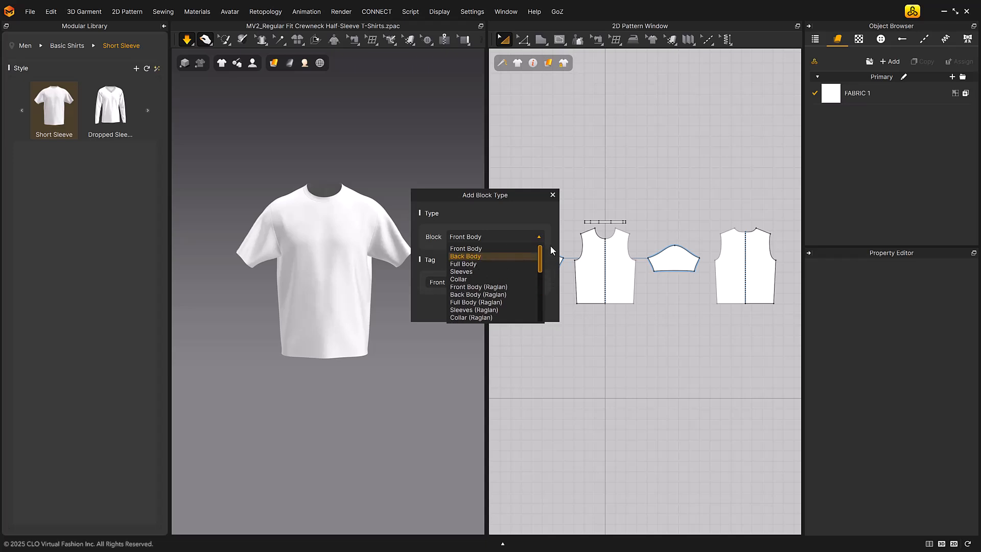
click(493, 249)
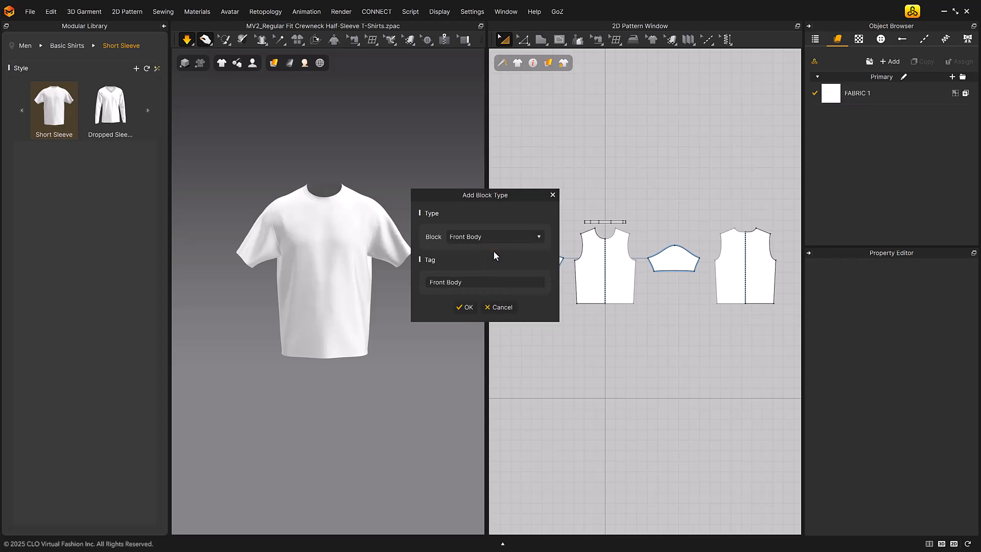
click(465, 307)
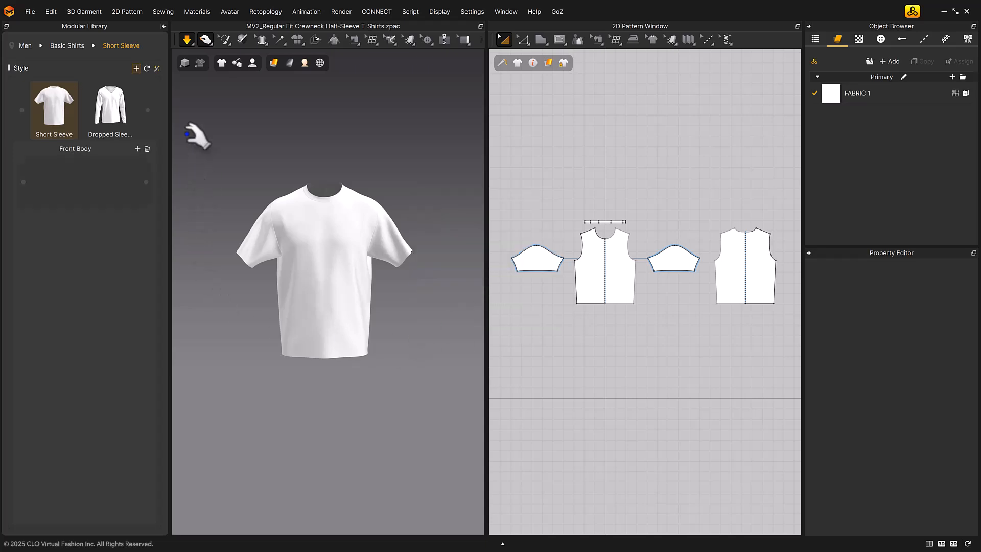
Add a Back Body block type to the Short Sleeve style
click(136, 70)
click(165, 78)
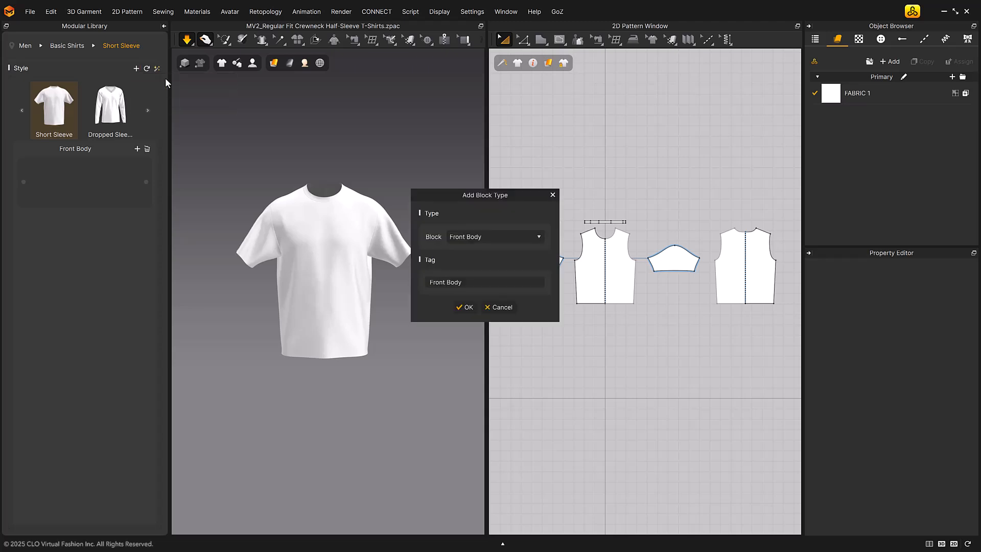
click(507, 238)
click(496, 259)
click(469, 307)
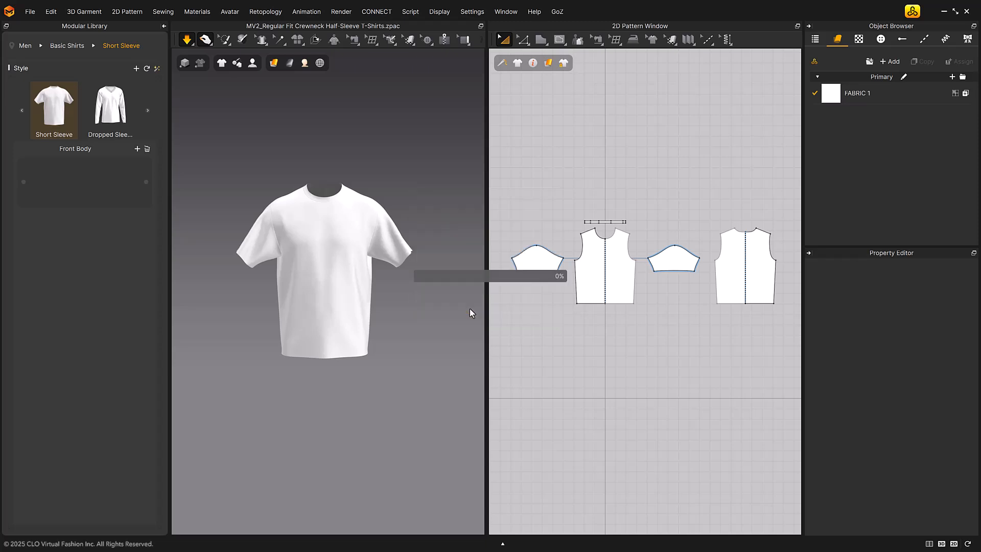
Add a third block type to the Short Sleeve style, keeping its default tag
click(135, 68)
click(204, 78)
click(490, 237)
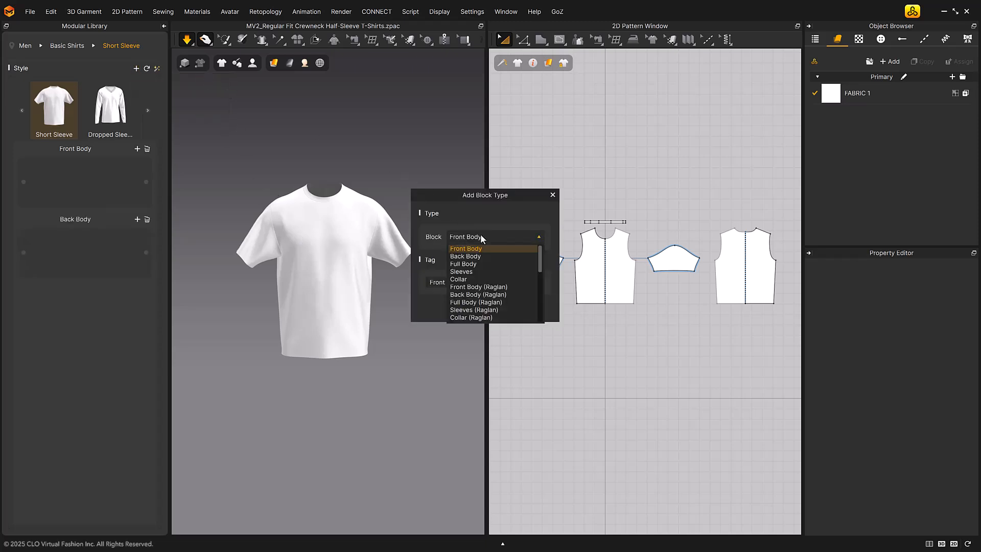
click(486, 266)
click(468, 308)
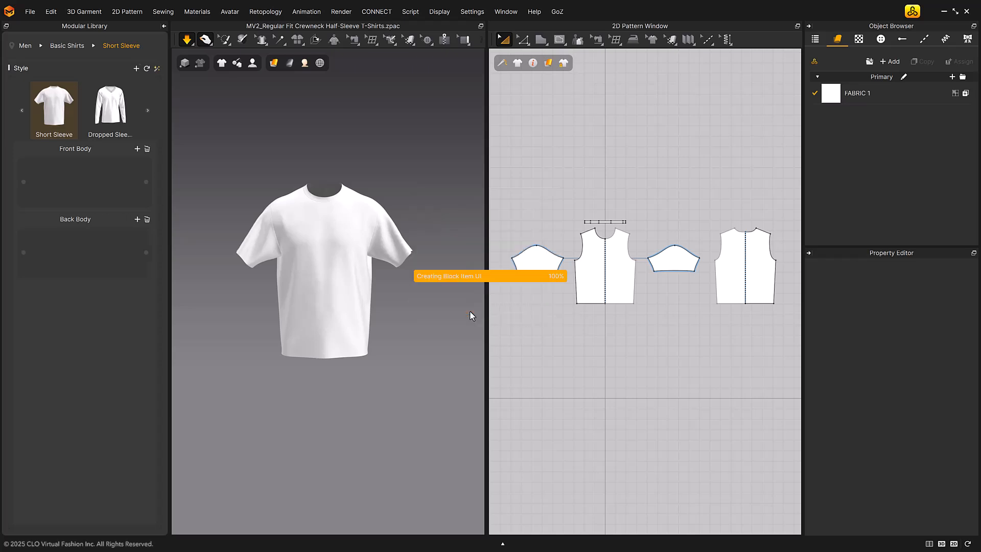
Add a Collar block type with the tag Collar to the Short Sleeve style
click(483, 237)
click(484, 281)
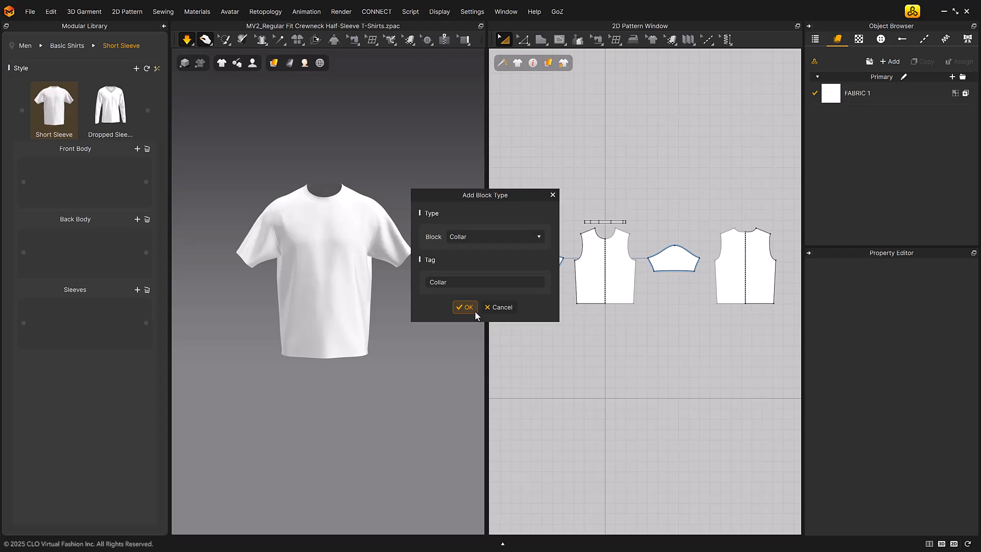
click(475, 310)
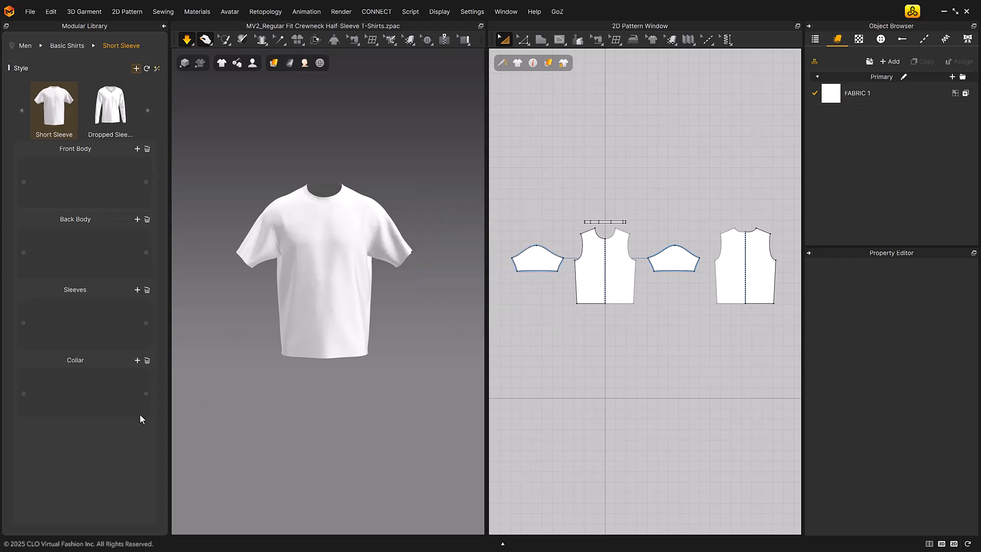
Save the style's block configuration as Jersey_Blocktype_A in the Basic Shirts folder
click(136, 68)
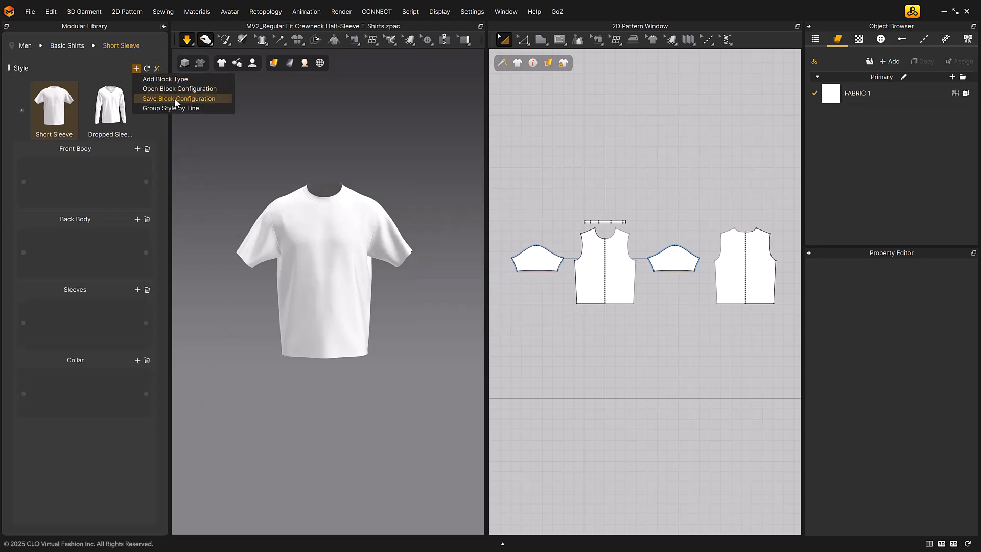
click(224, 100)
drag(168, 7, 405, 128)
text(Jerje)
key(BackSpace)
key(BackSpace)
text(sey_Blocktyp)
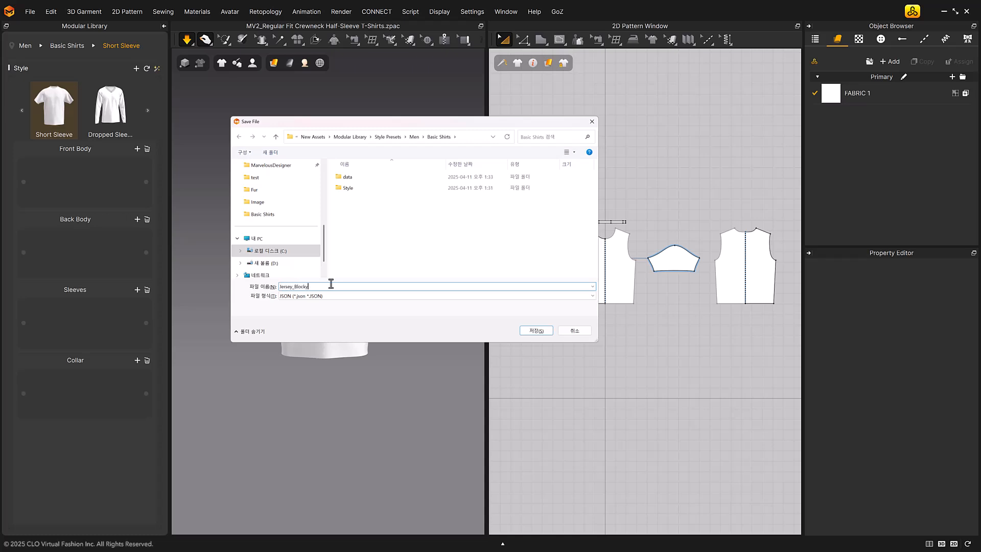
text(e_A)
key(Return)
Delete the Front Body, Back Body, Sleeves and Collar block types from the Short Sleeve style
click(147, 149)
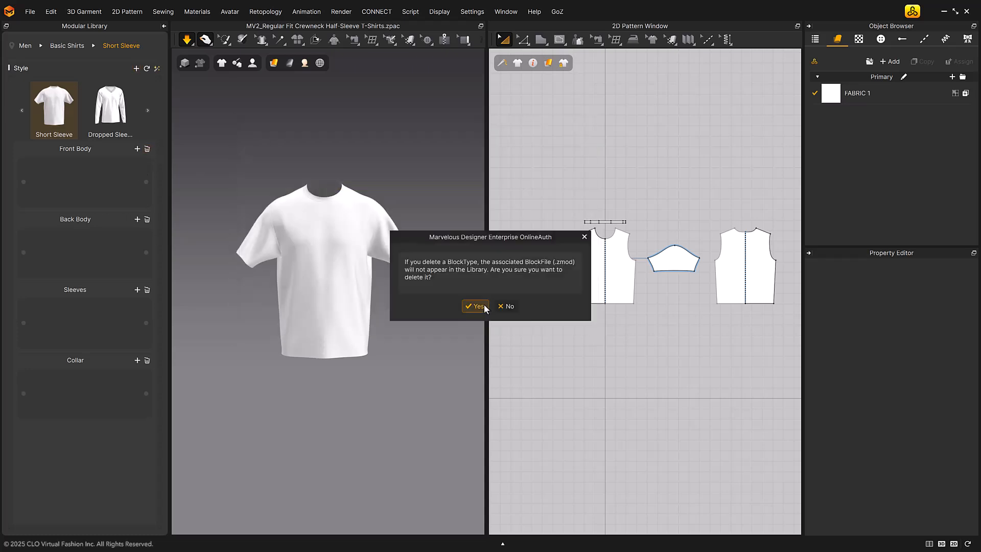
click(476, 306)
click(148, 148)
click(474, 305)
click(147, 149)
click(476, 306)
click(147, 148)
click(476, 306)
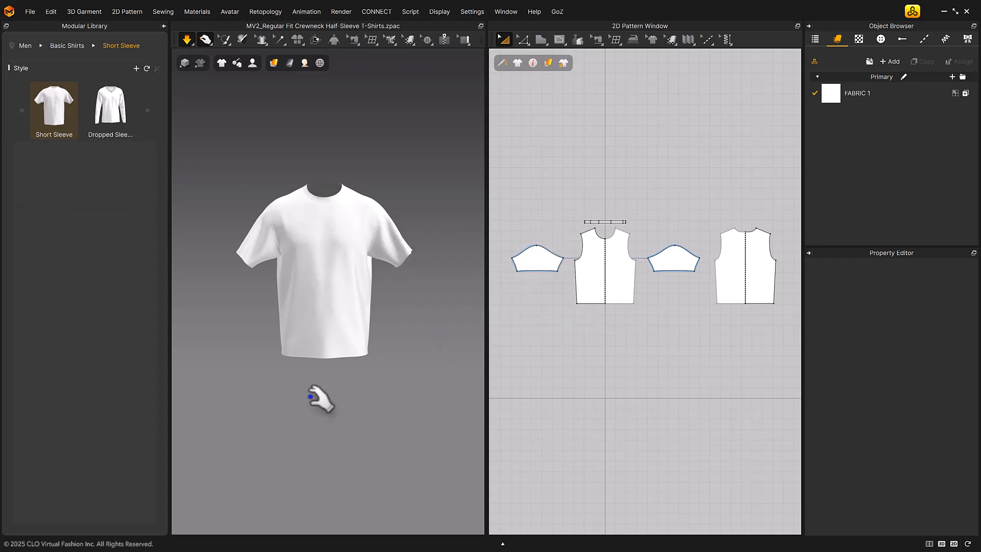
Load the block configuration Jersey_Blocktype_A.json into the Short Sleeve style
click(136, 68)
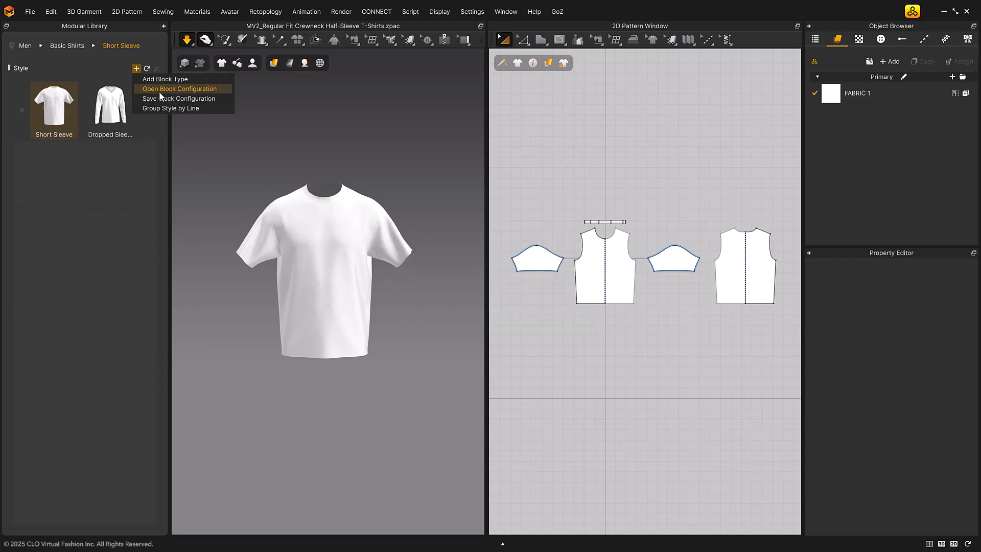
click(225, 89)
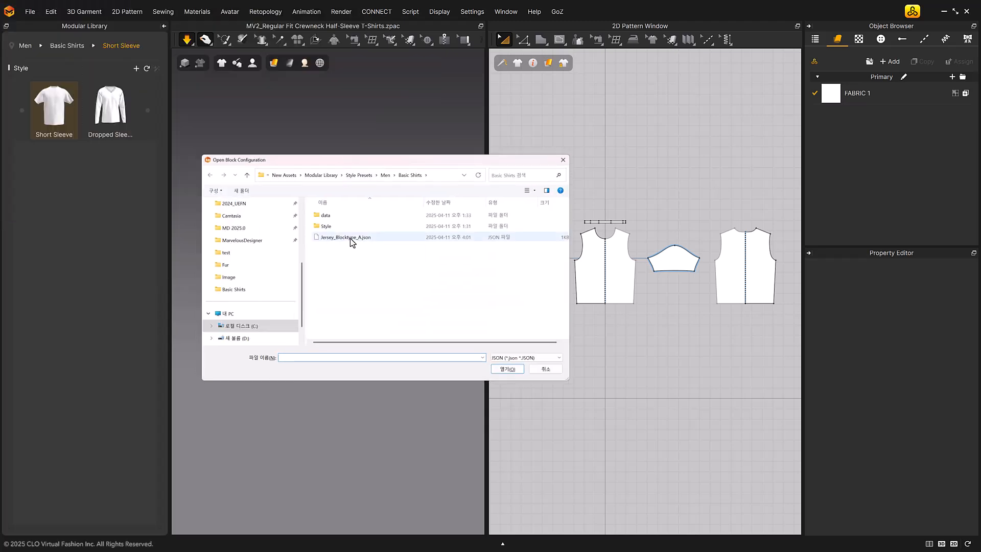
double_click(350, 238)
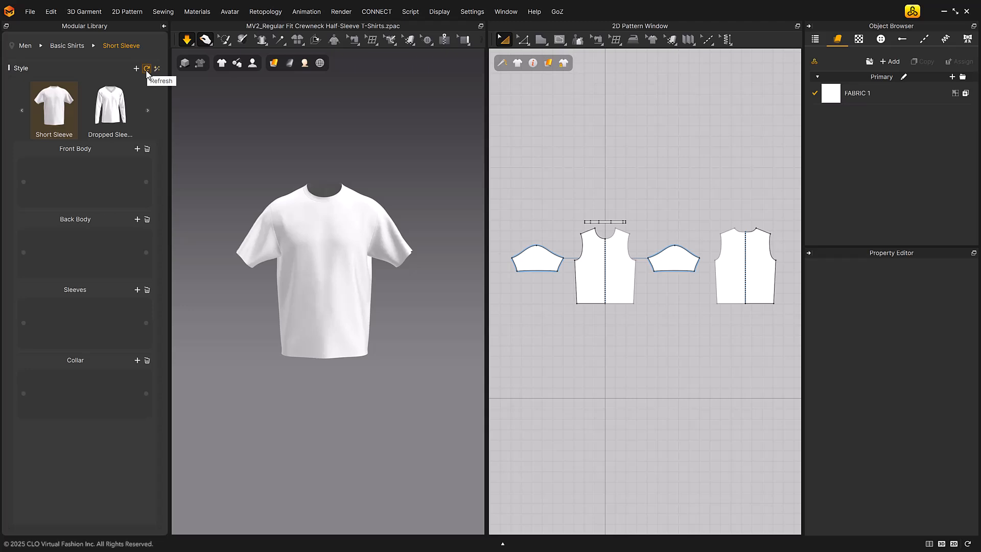
Start a new block from Front Body and automatically assign the garment's patterns to the four Modular Creator sections
click(137, 149)
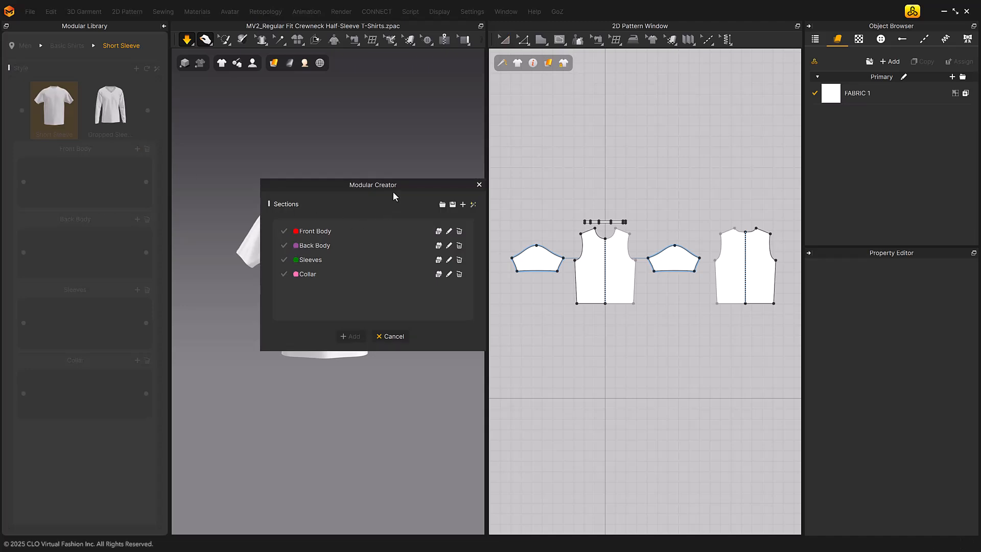
drag(395, 185, 363, 189)
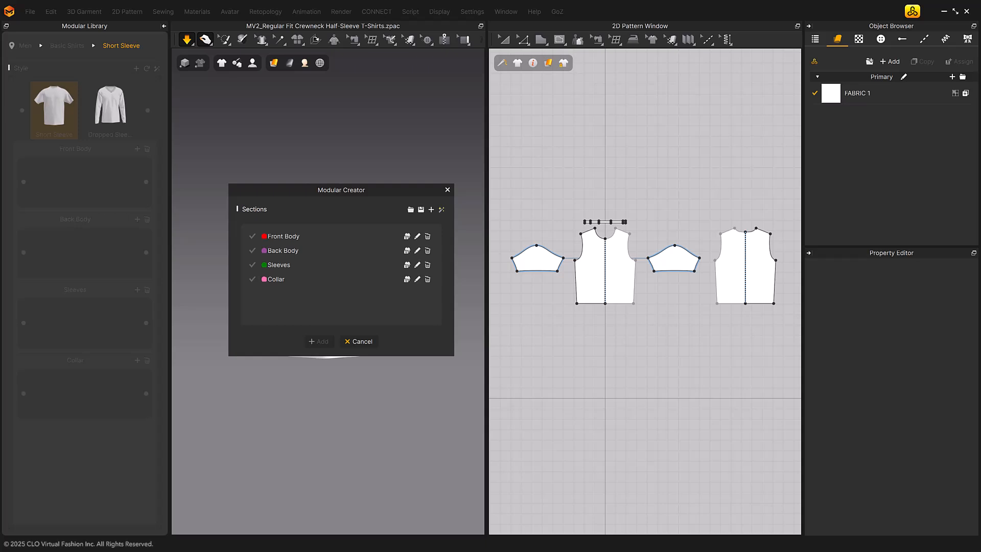
click(442, 210)
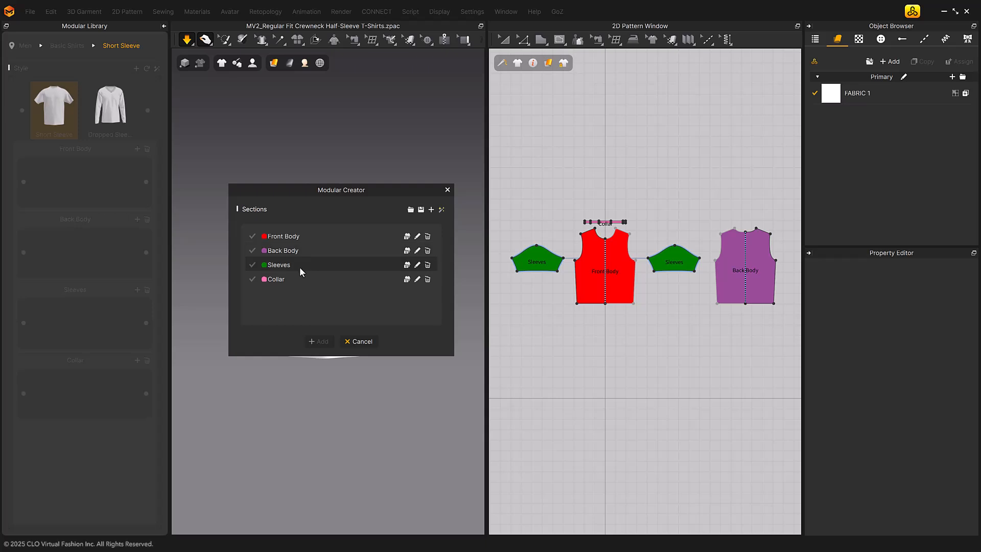
Create the Front Body block file from its assigned pattern, keeping the suggested file name
click(418, 250)
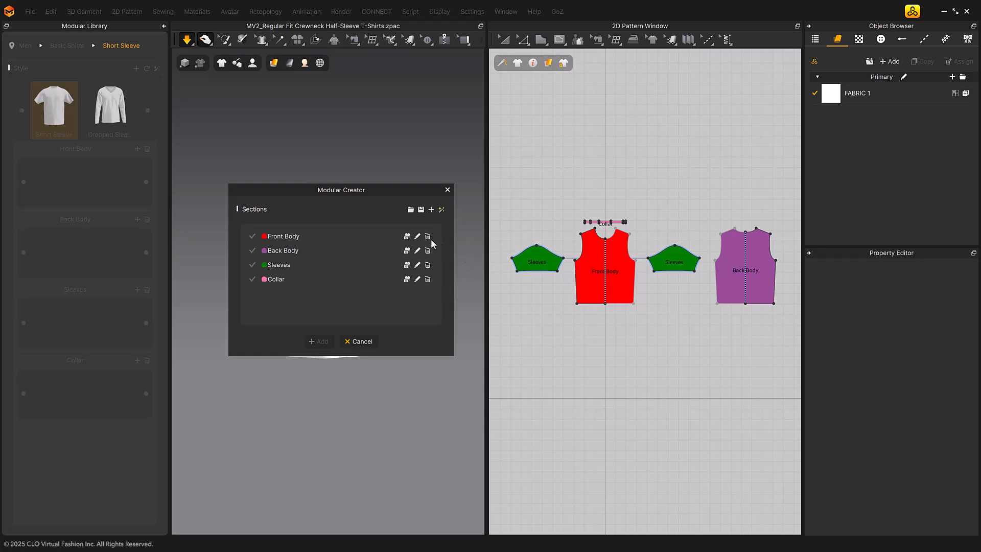
click(407, 237)
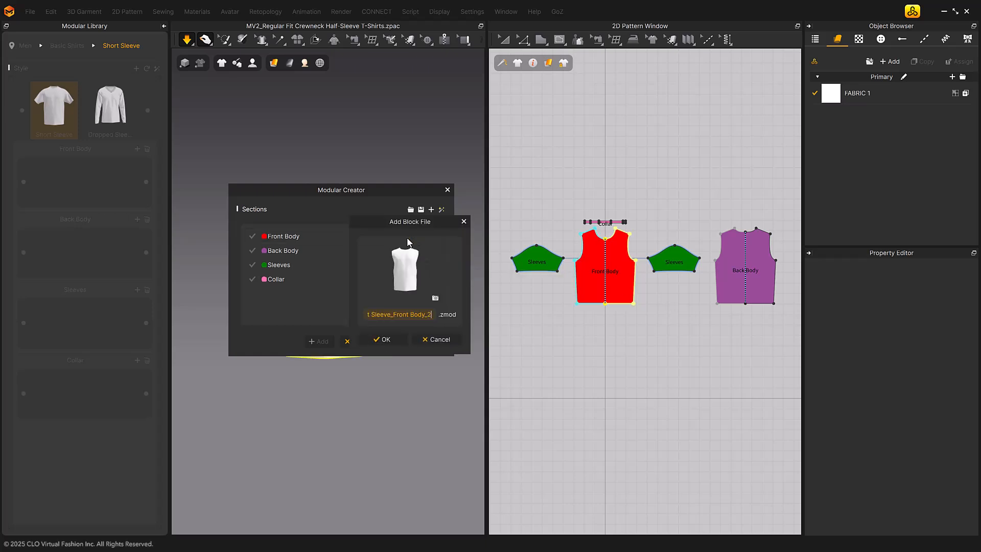
click(394, 339)
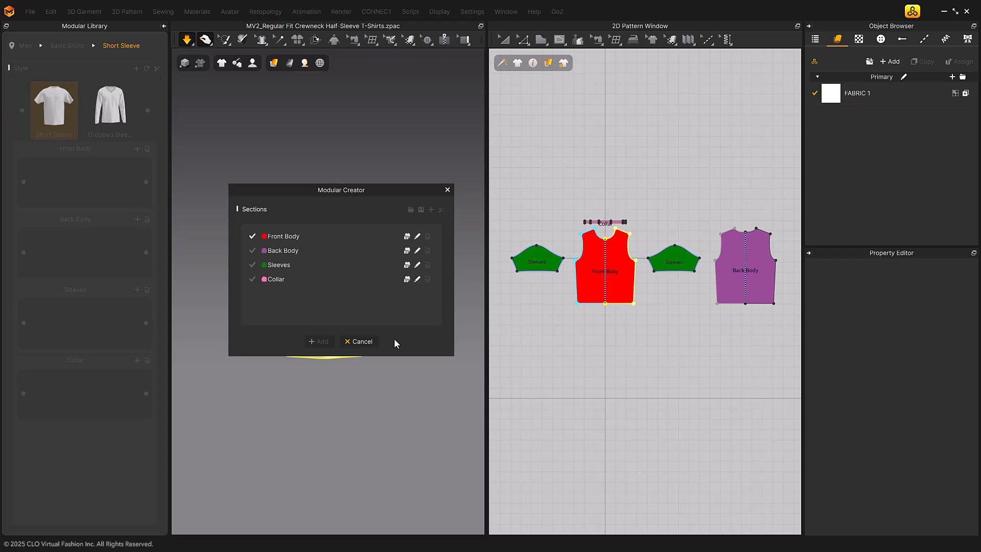
click(417, 237)
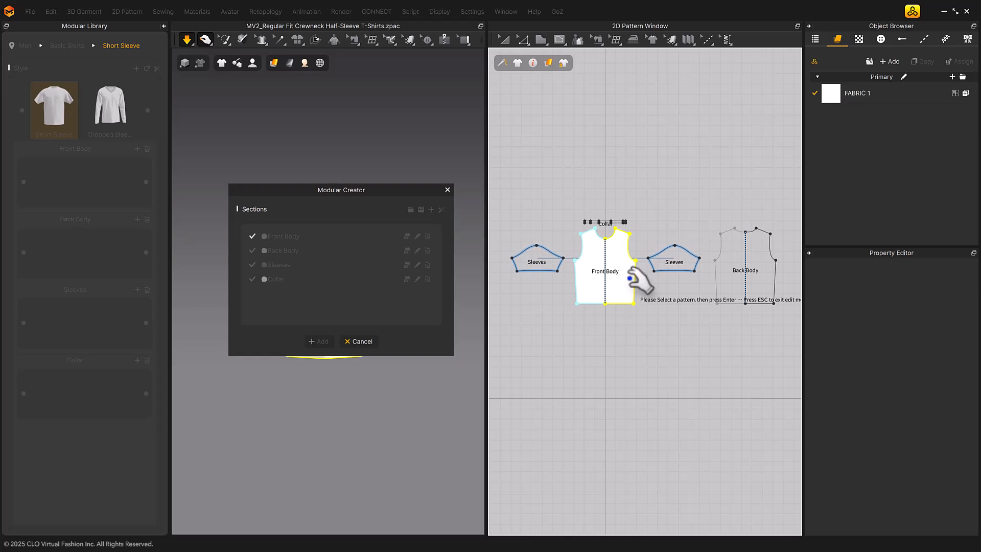
key(Return)
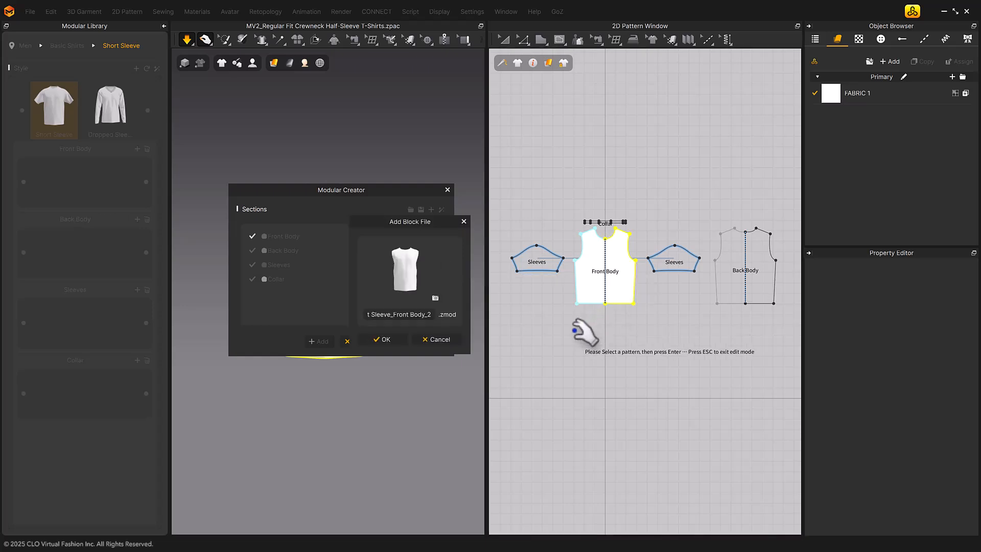
click(437, 340)
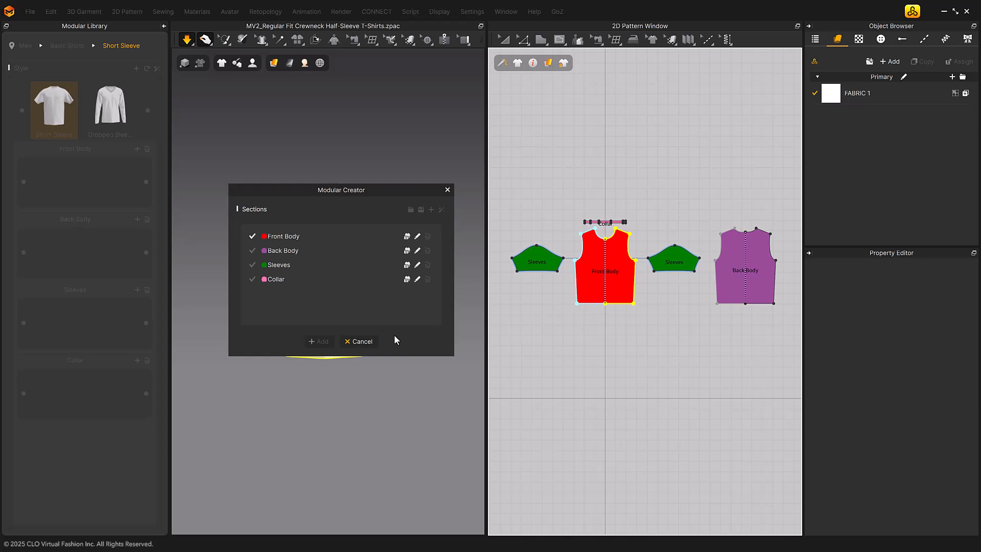
Create block files for Back Body, Sleeves and Collar with the suggested names, and submit all four sections for adding
click(407, 251)
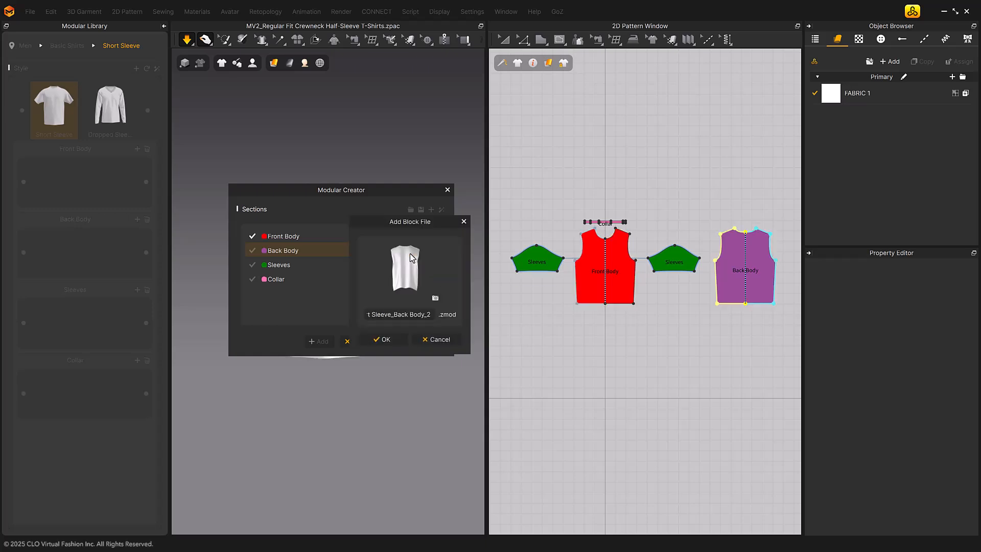
click(394, 341)
click(407, 265)
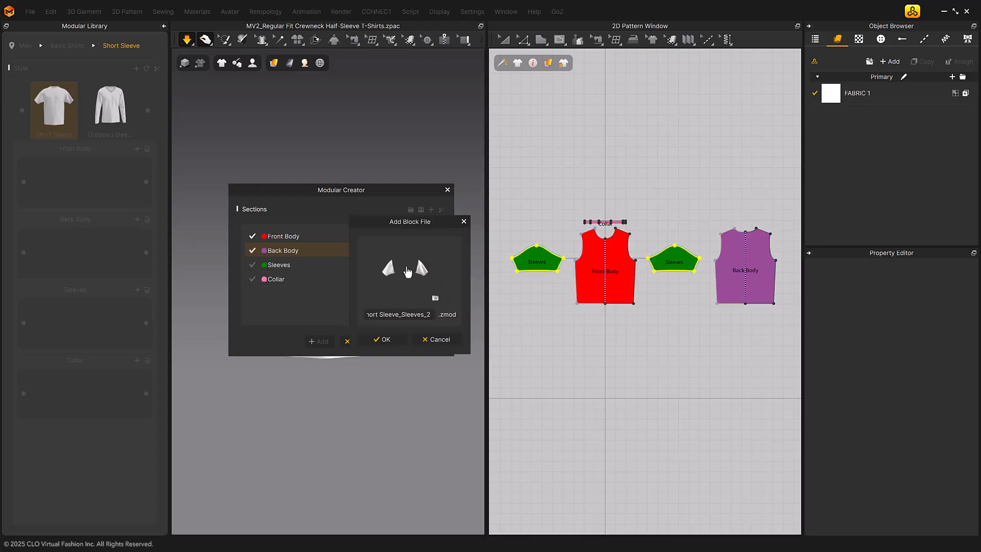
click(381, 340)
click(407, 279)
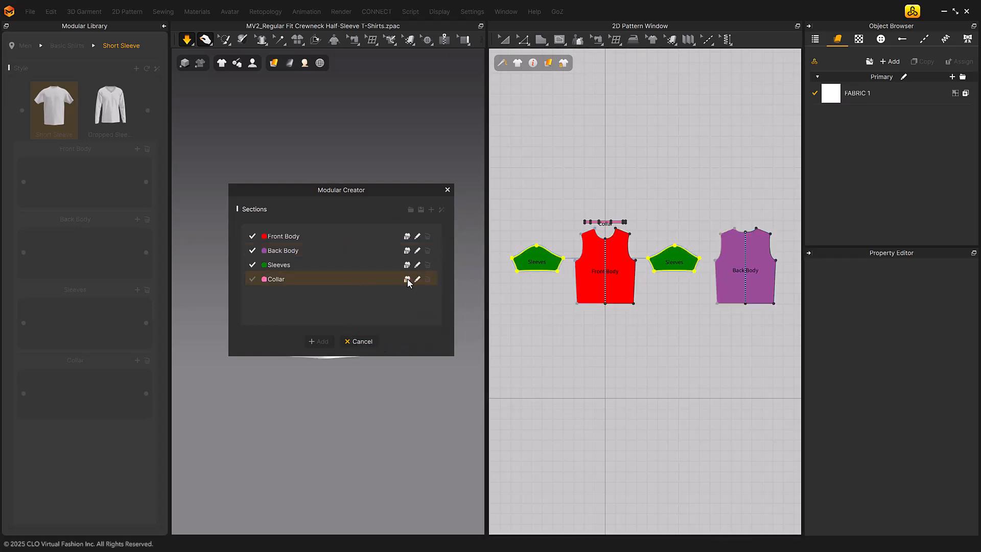
click(383, 340)
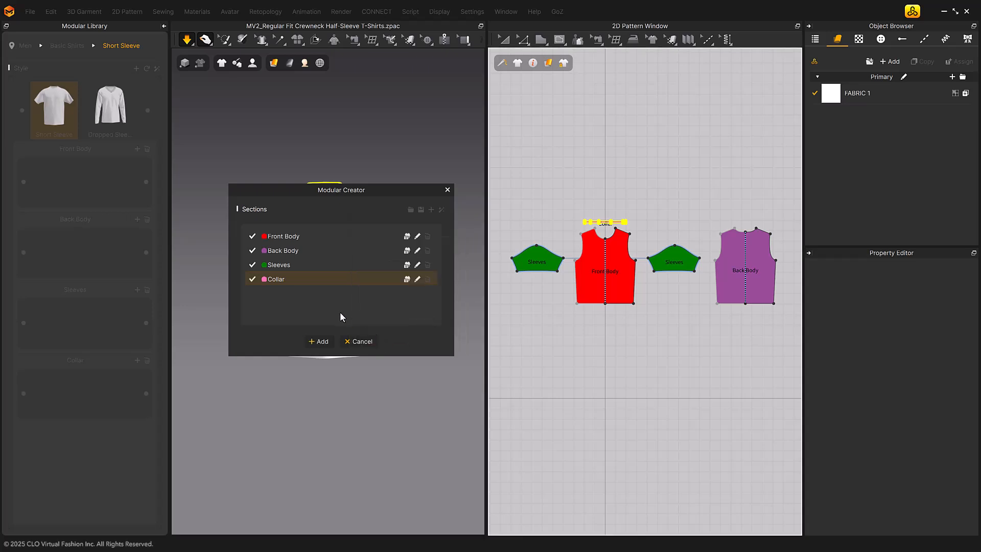
click(320, 341)
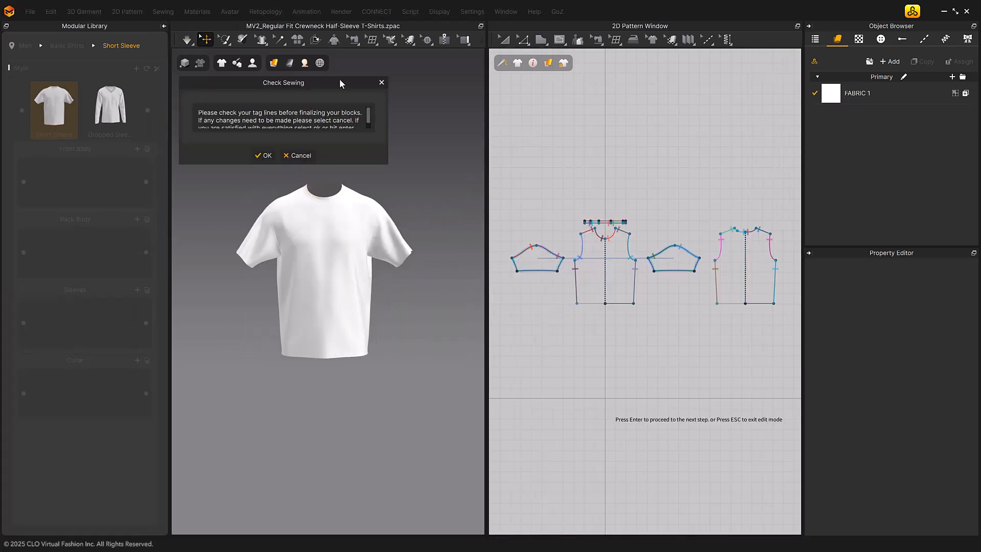
Inspect the sewing tag lines in an enlarged 2D pattern view, and approve them to finalize the blocks
drag(340, 80, 395, 78)
scroll(376, 116, down, 1)
scroll(374, 119, up, 1)
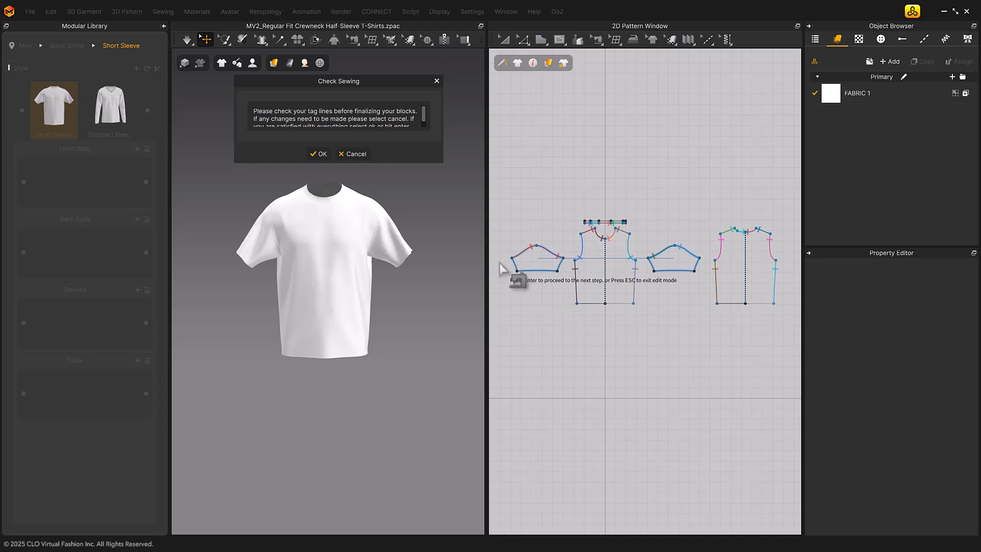
drag(485, 281, 295, 284)
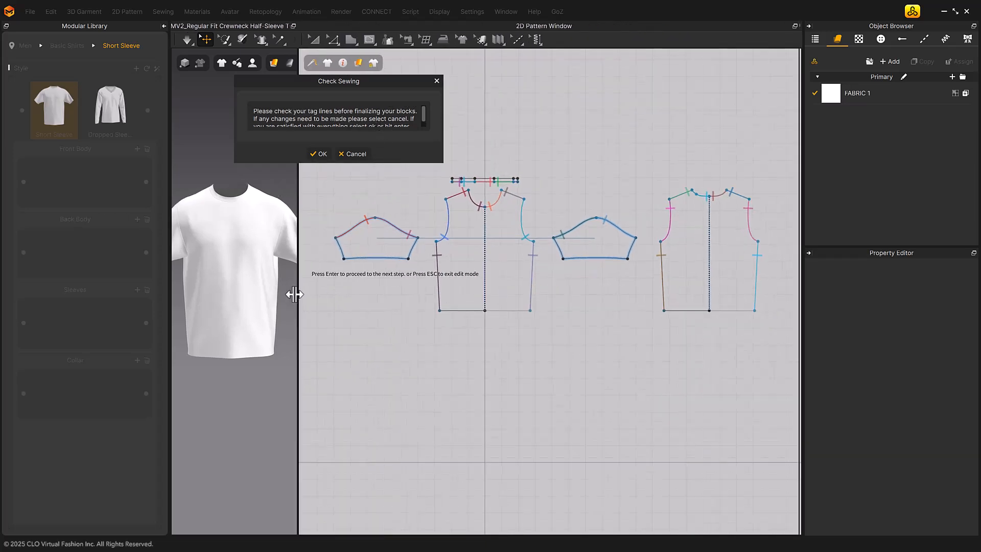
scroll(541, 314, up, 4)
scroll(621, 339, down, 3)
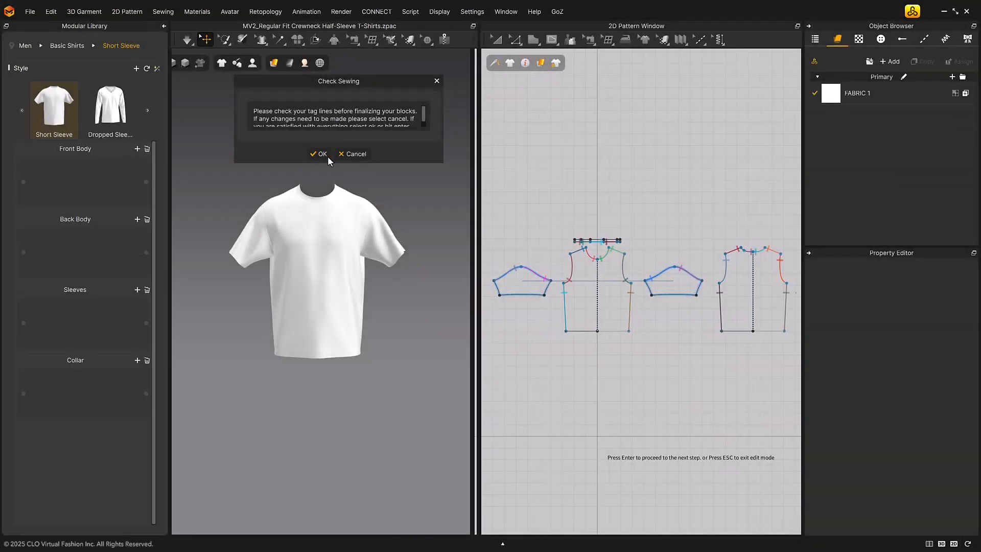
click(327, 156)
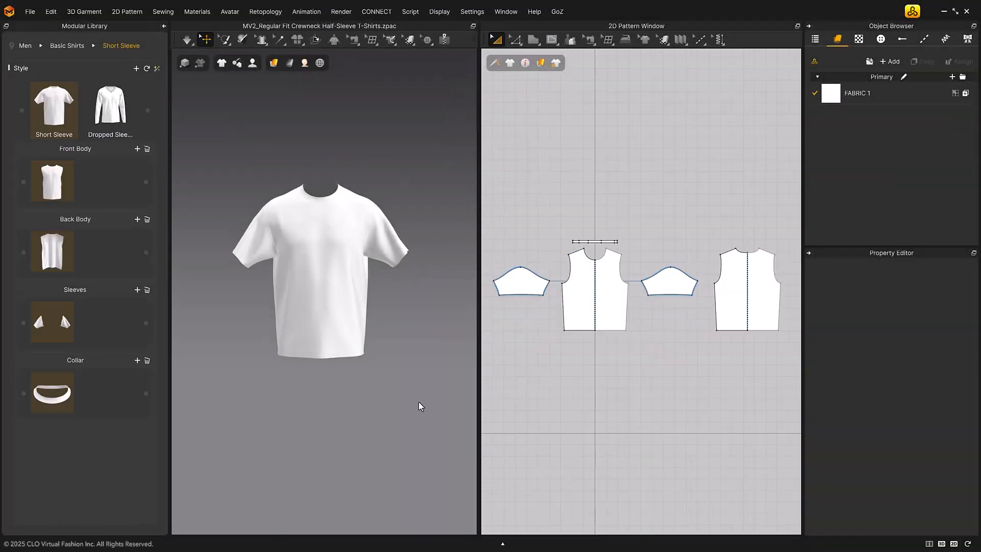
Shorten the front and back body patterns by raising both hem lines together
key(z)
click(620, 330)
shift+click(727, 330)
shift+drag(727, 331, 733, 313)
click(681, 325)
Edit the sleeve pattern's outline and lengthen the sleeves by moving the hem line down
click(646, 290)
shift+click(666, 295)
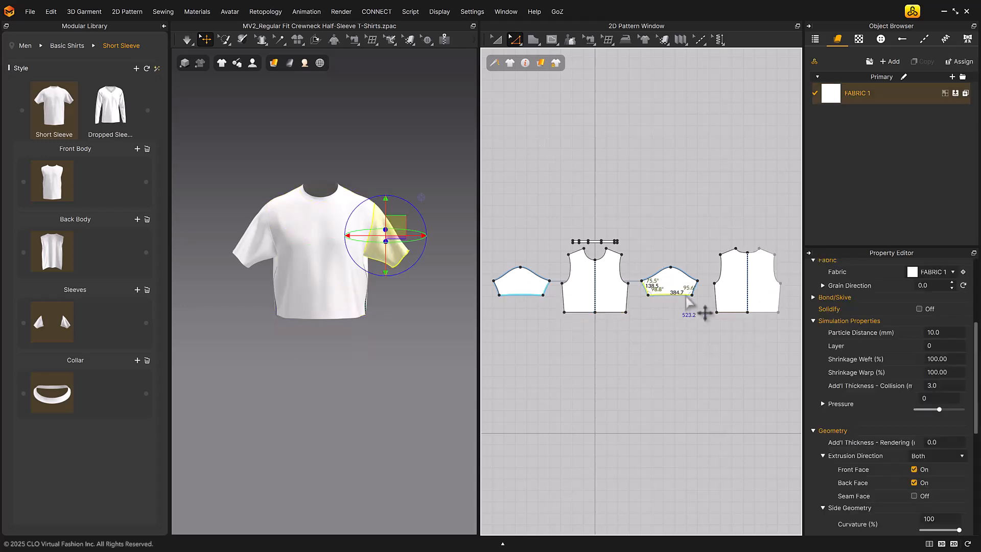
shift+click(696, 288)
right_click(697, 289)
click(740, 364)
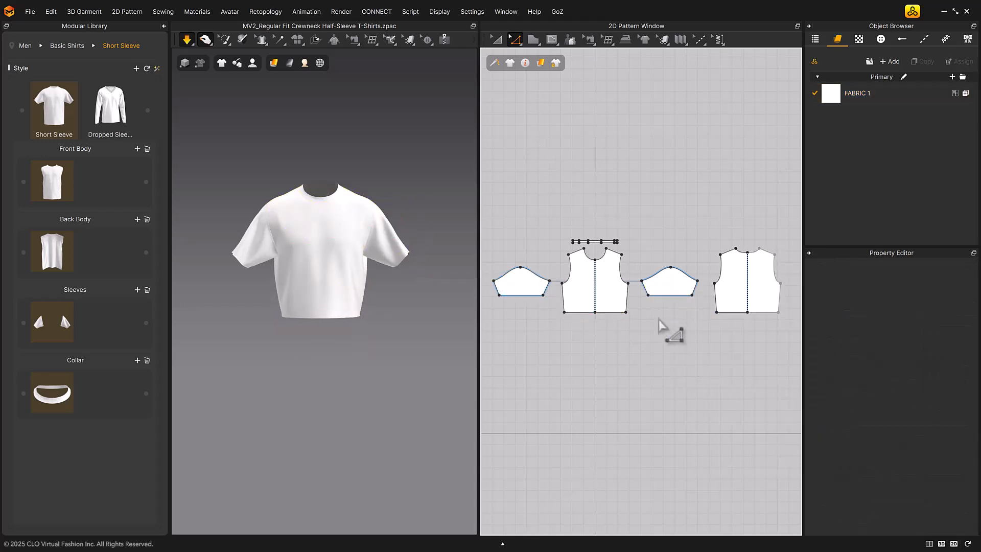
drag(669, 300, 671, 310)
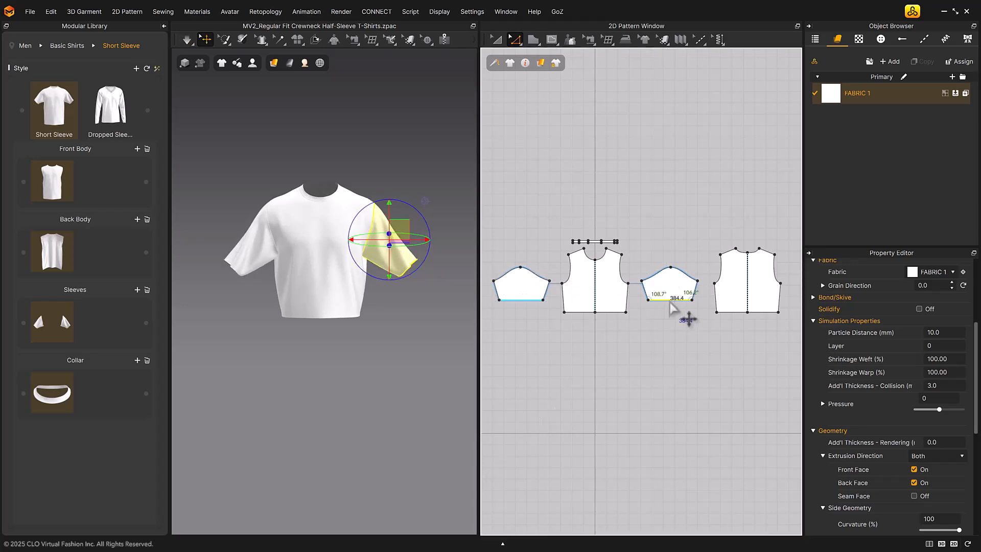
click(669, 363)
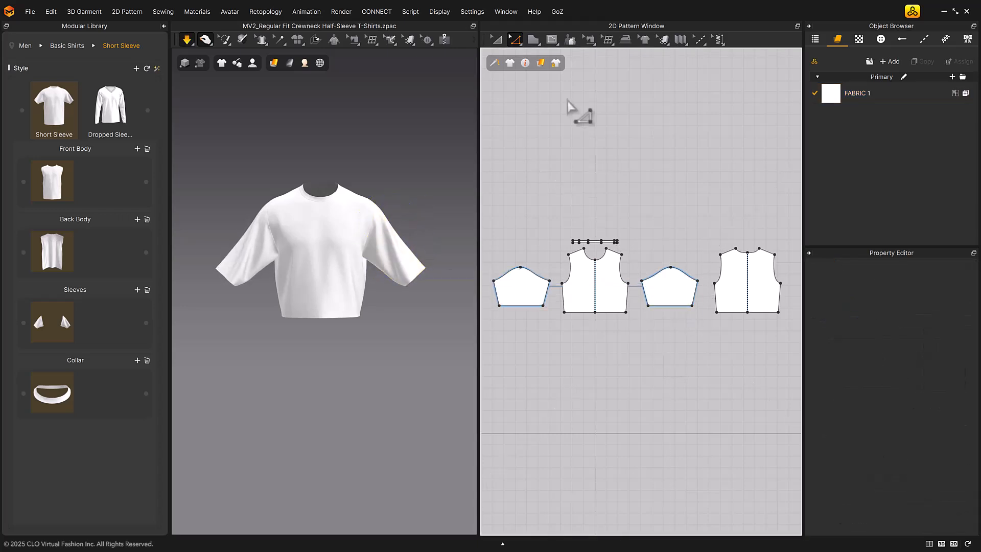
Deselect the current Front Body, Back Body, Sleeves and Collar blocks in the library
click(497, 41)
click(52, 189)
click(53, 255)
click(52, 325)
click(53, 393)
Add the shortened front pattern as a new Front Body block, keeping the suggested file name and approving its sewing tag lines
click(136, 148)
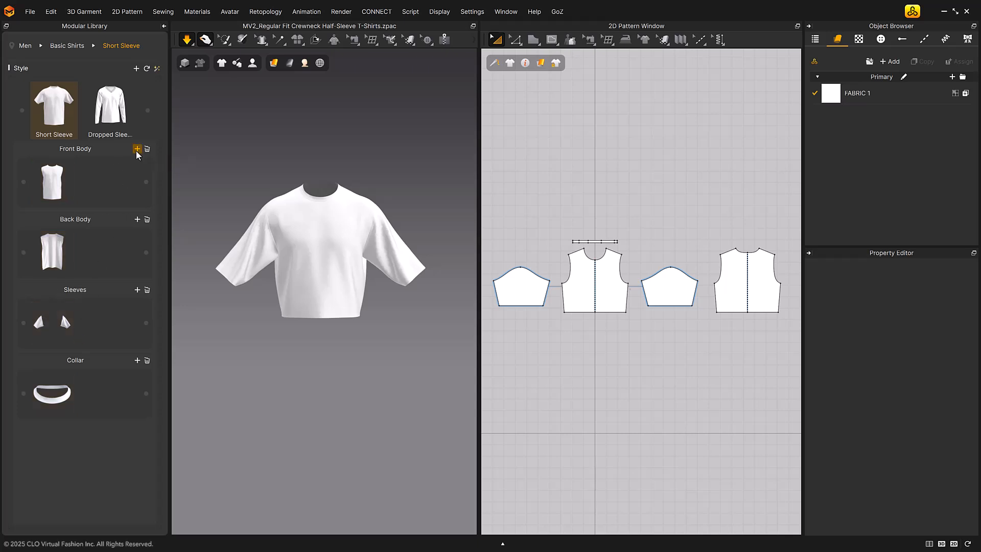
click(581, 283)
key(Return)
click(377, 341)
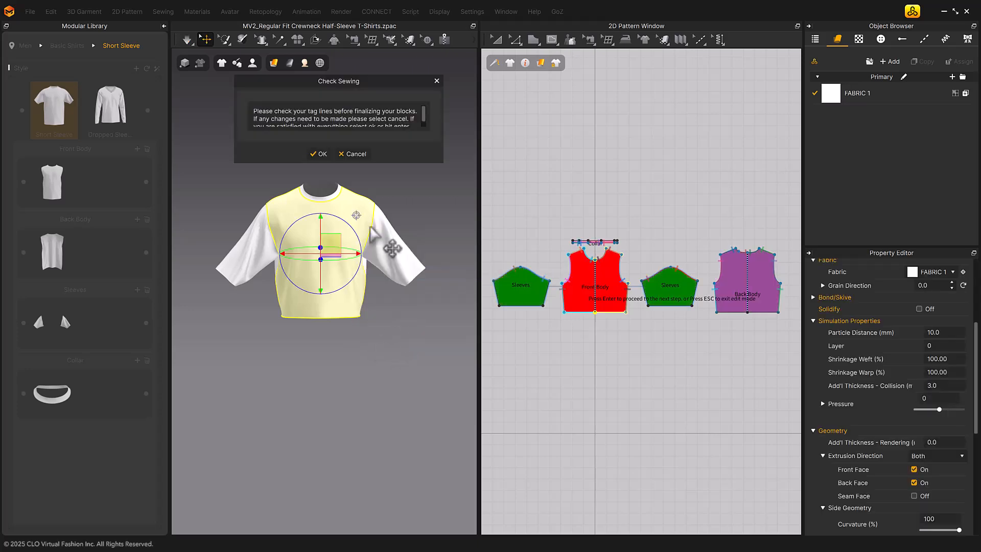
click(319, 154)
Add the shortened back pattern as a new Back Body block, keeping the suggested file name and approving its sewing tag lines
click(137, 219)
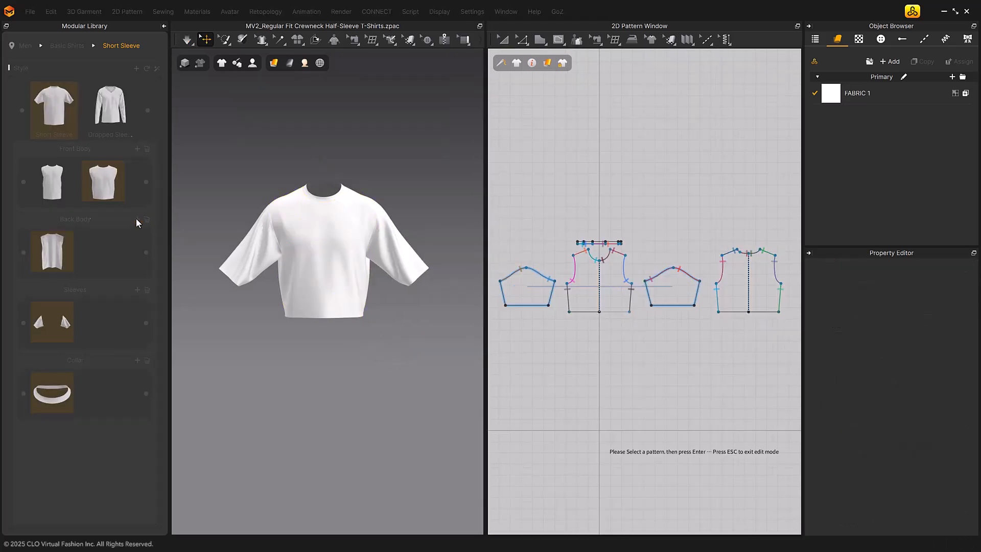
click(729, 285)
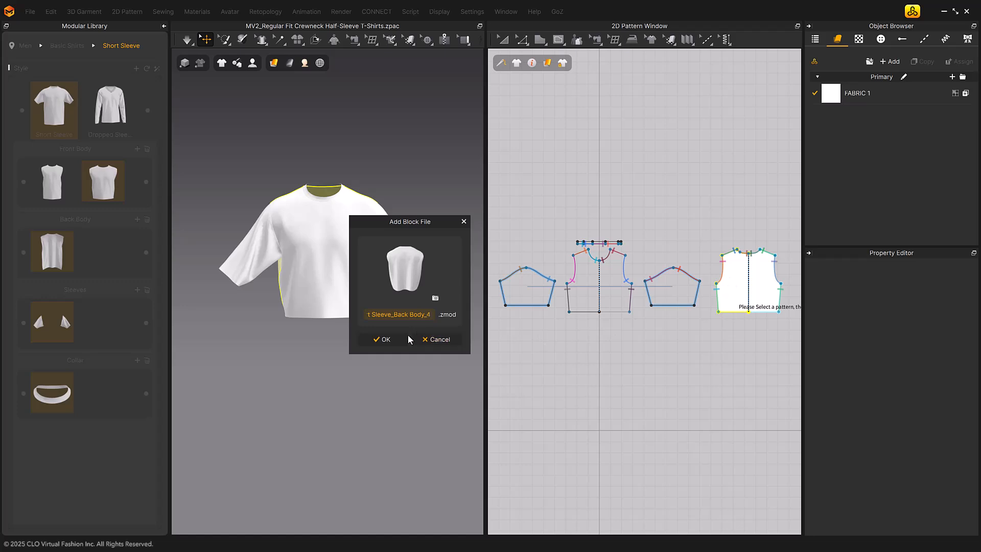
click(388, 341)
click(320, 153)
Add both lengthened sleeve patterns as a new Sleeves block, keeping the suggested file name and approving the sewing tag lines
click(137, 290)
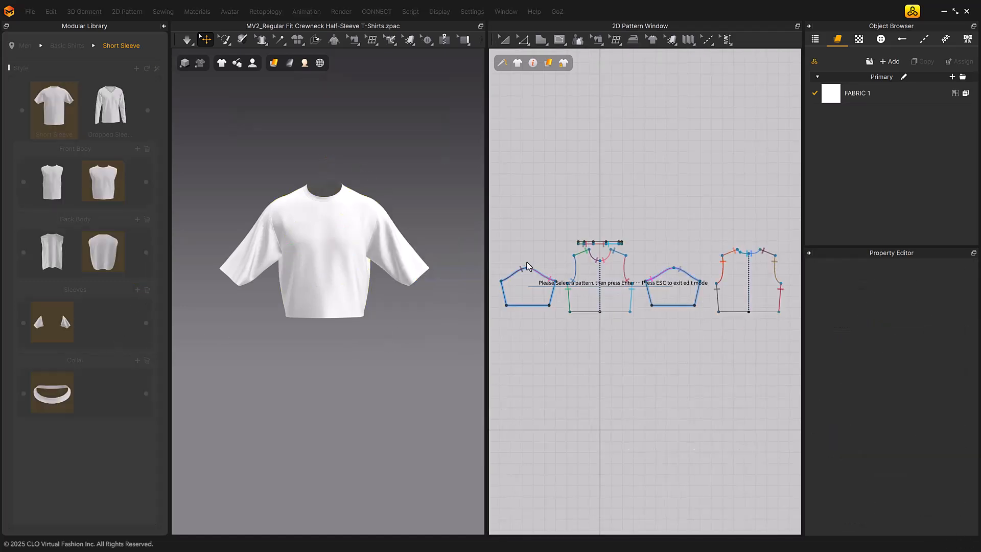
click(673, 287)
key(Return)
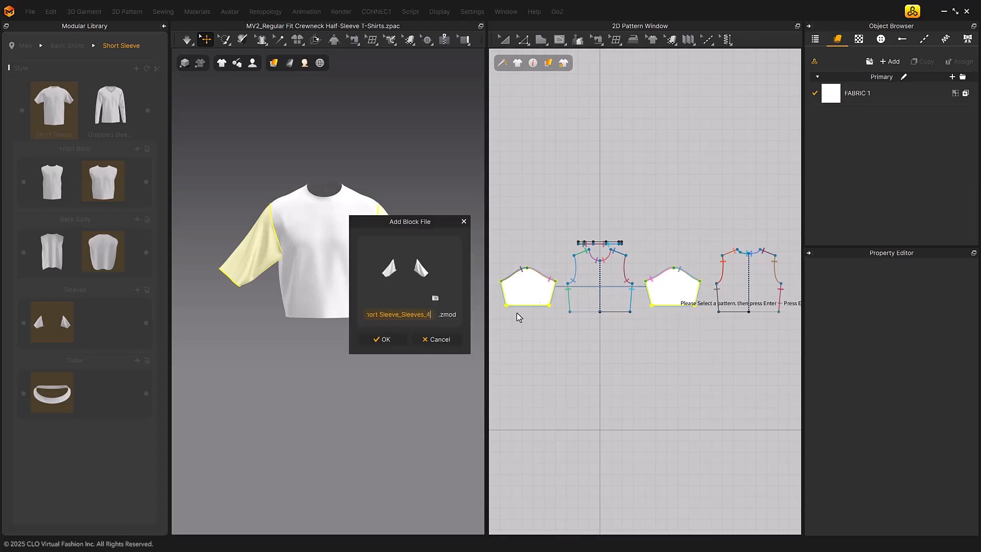
click(390, 341)
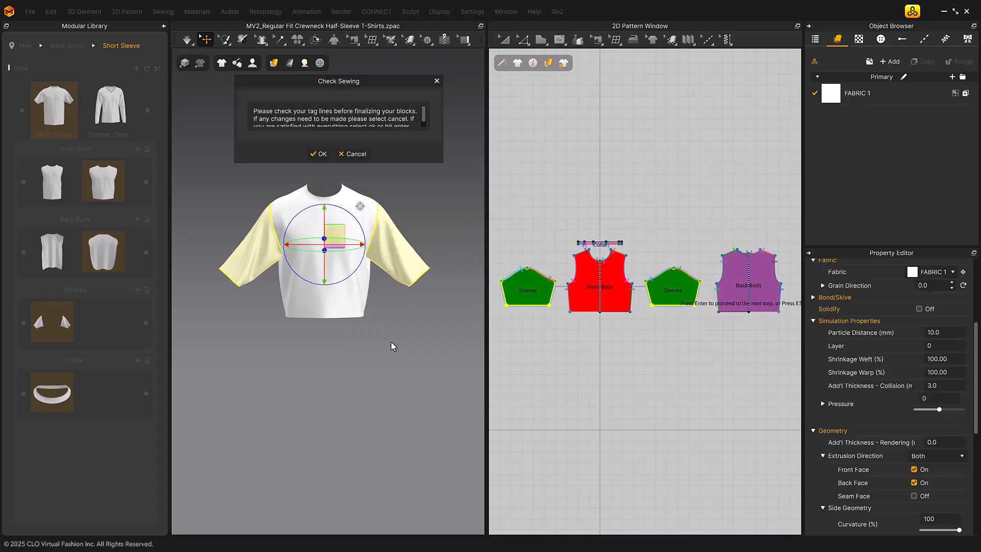
click(319, 154)
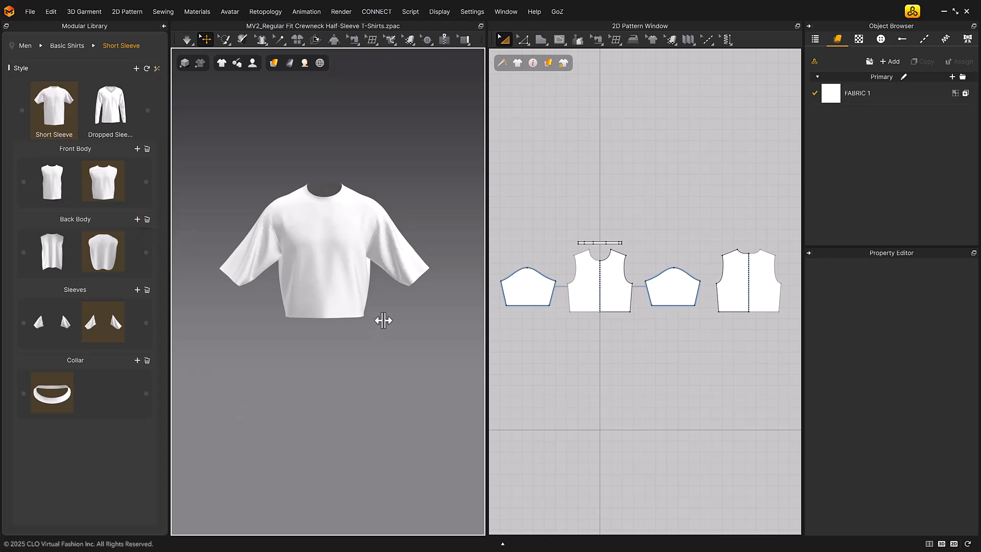
Swap the garment's front body, back body and sleeves for the original full-length body blocks and short sleeve block
right_drag(388, 292, 158, 291)
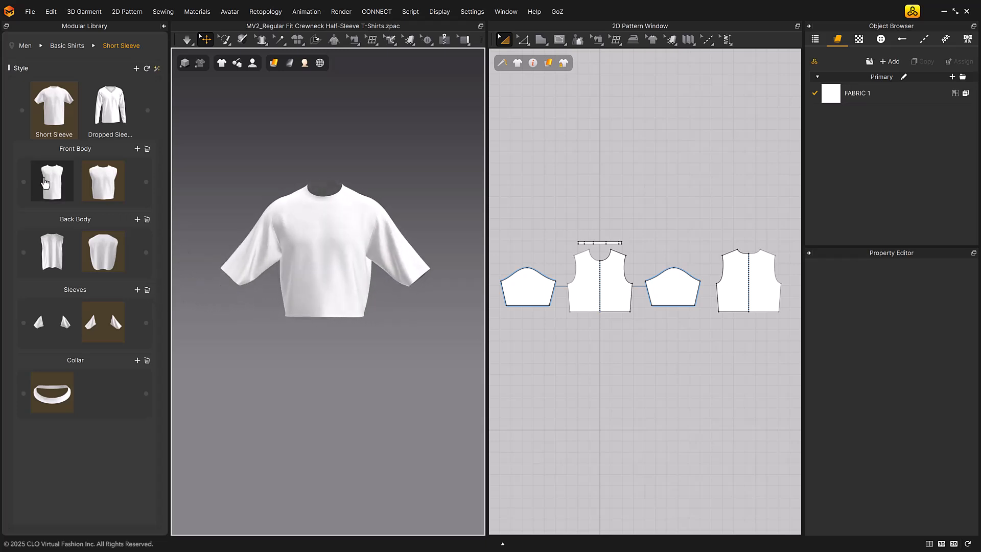
click(52, 181)
click(51, 250)
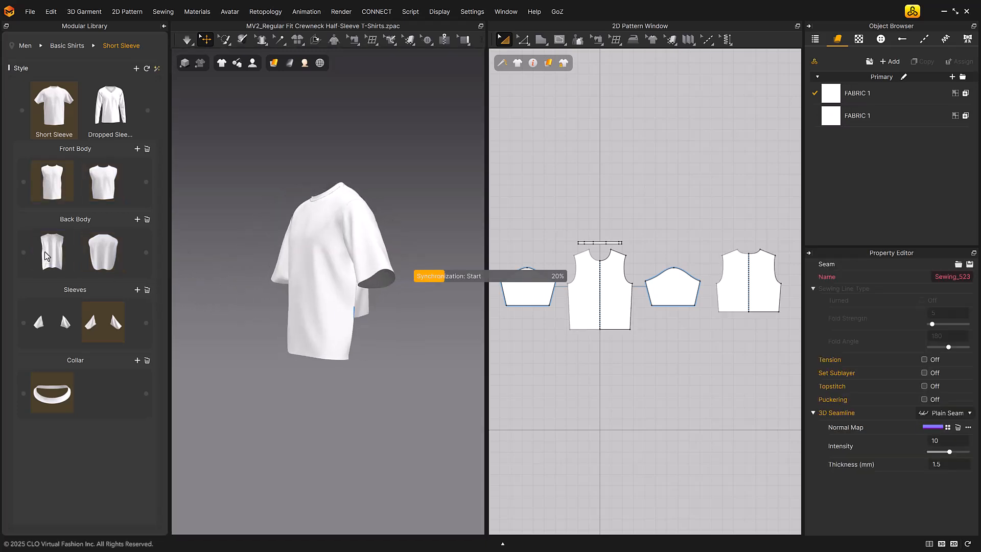
right_drag(348, 334, 364, 336)
click(55, 330)
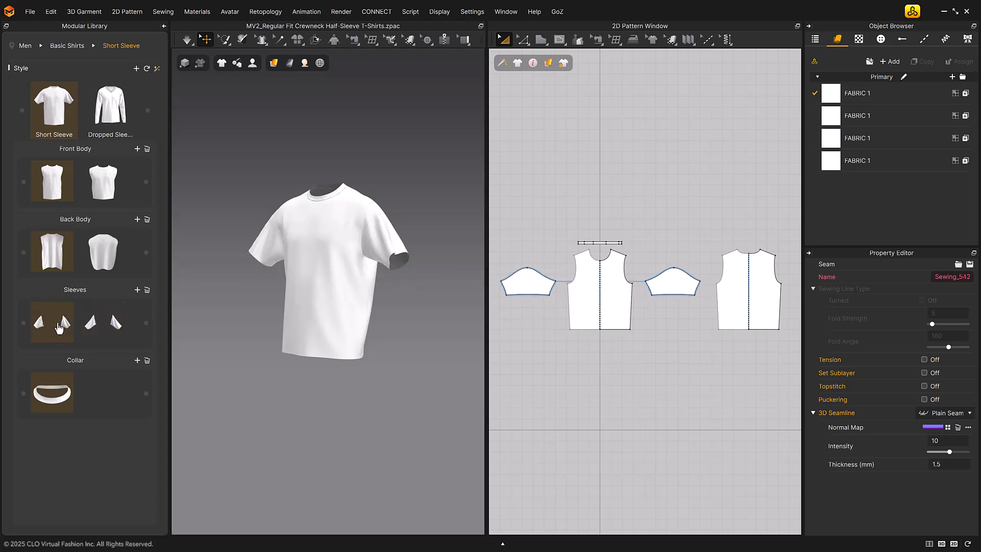
Combine the shortened back and front body blocks, trying the longer sleeves block before returning to the original short sleeves
click(102, 250)
right_drag(387, 324, 182, 315)
click(103, 184)
click(102, 330)
click(64, 323)
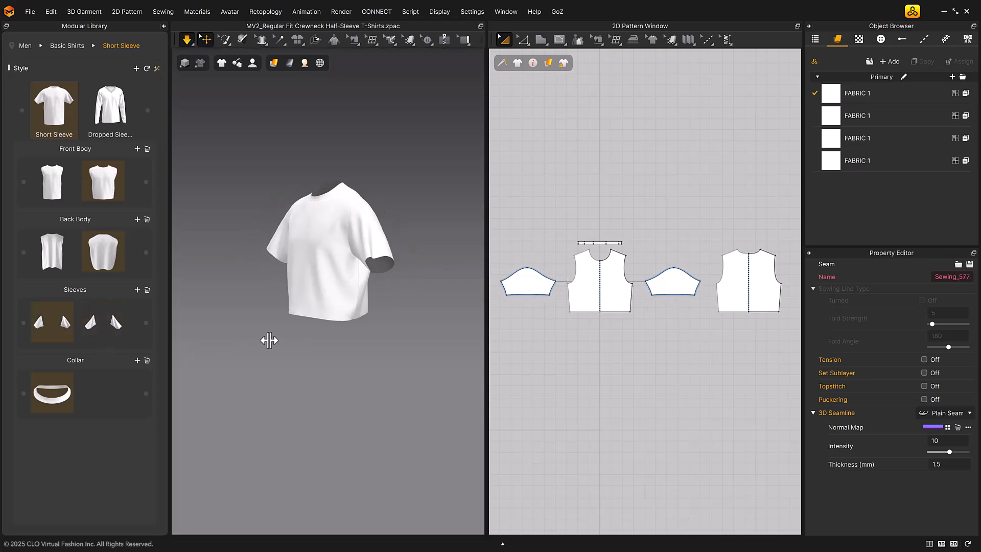
right_drag(267, 340, 312, 346)
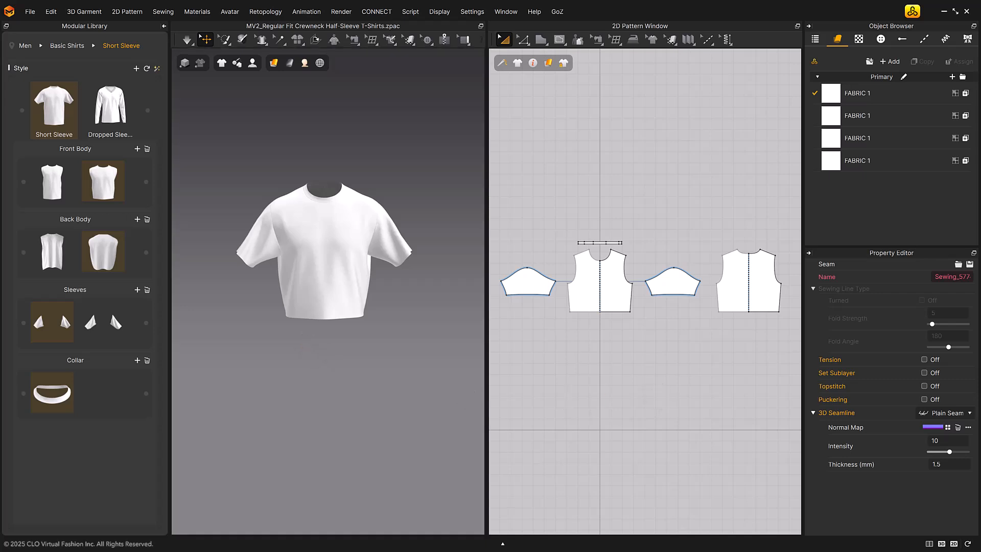
Clear the Back Body, Sleeves and Collar block selections so that only the shortened Front Body block is selected
click(105, 186)
click(103, 263)
click(55, 328)
click(60, 398)
click(106, 185)
Share the shortened Front Body block with the Dropped Sleeve style
right_click(106, 185)
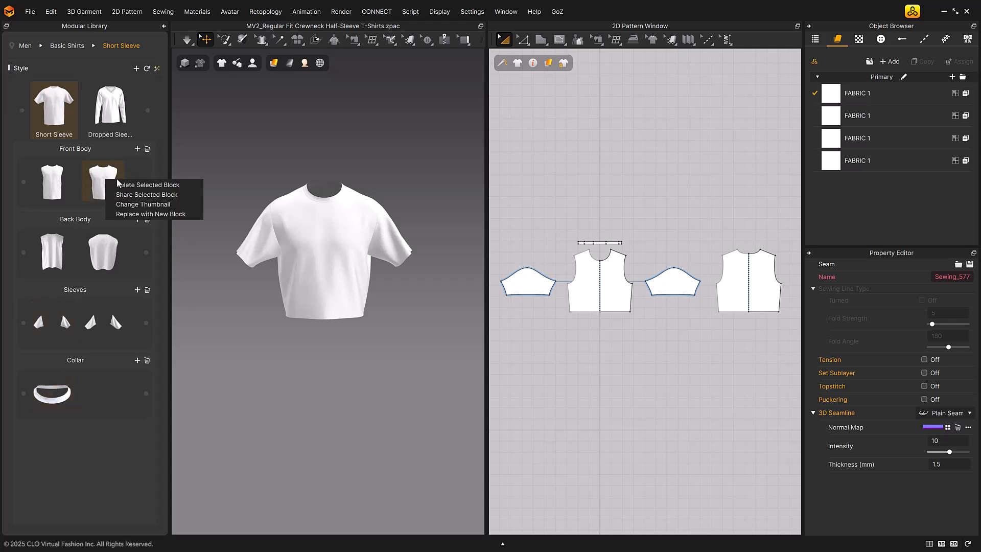
click(174, 197)
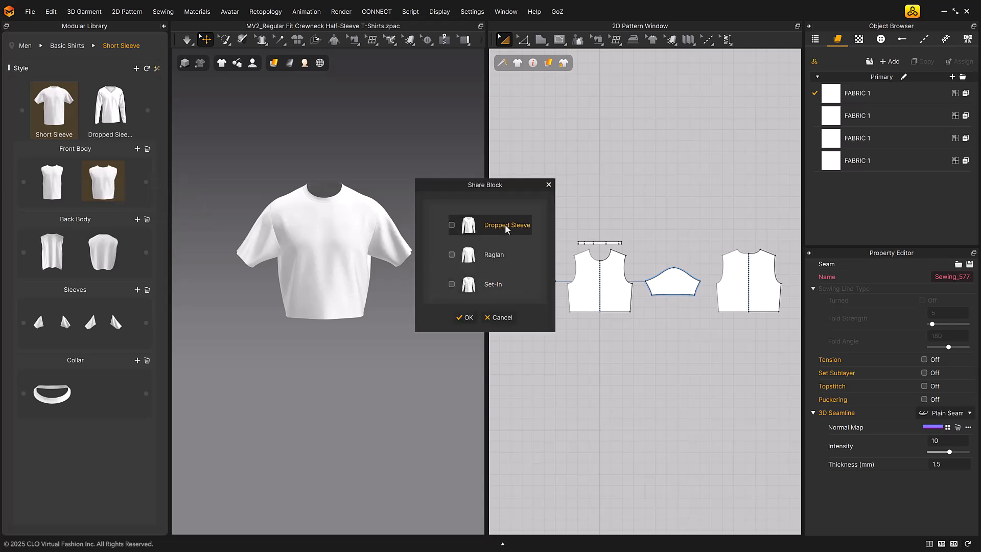
click(451, 225)
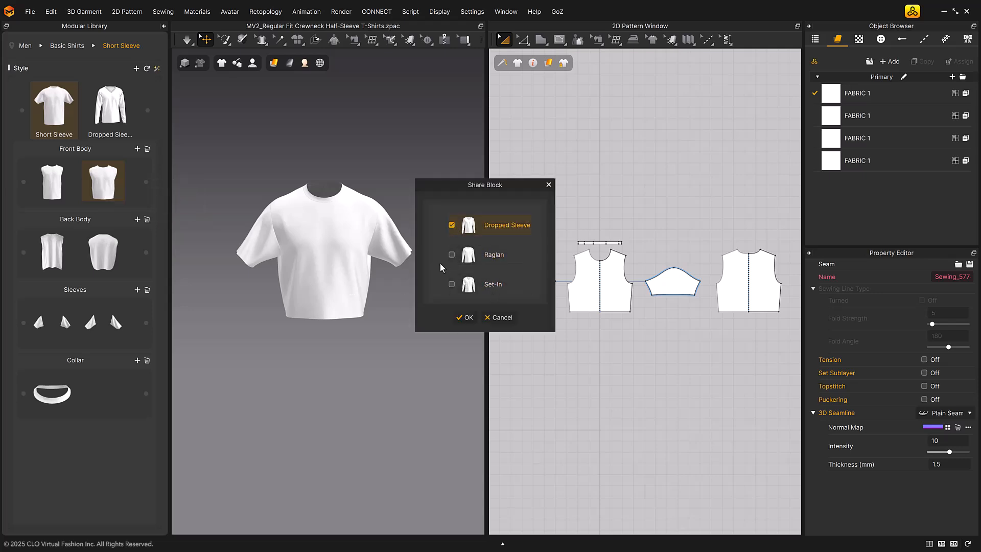
click(466, 318)
Examine the Dropped Sleeve style's Front Body blocks for the shared Short Sleeve front block
click(118, 109)
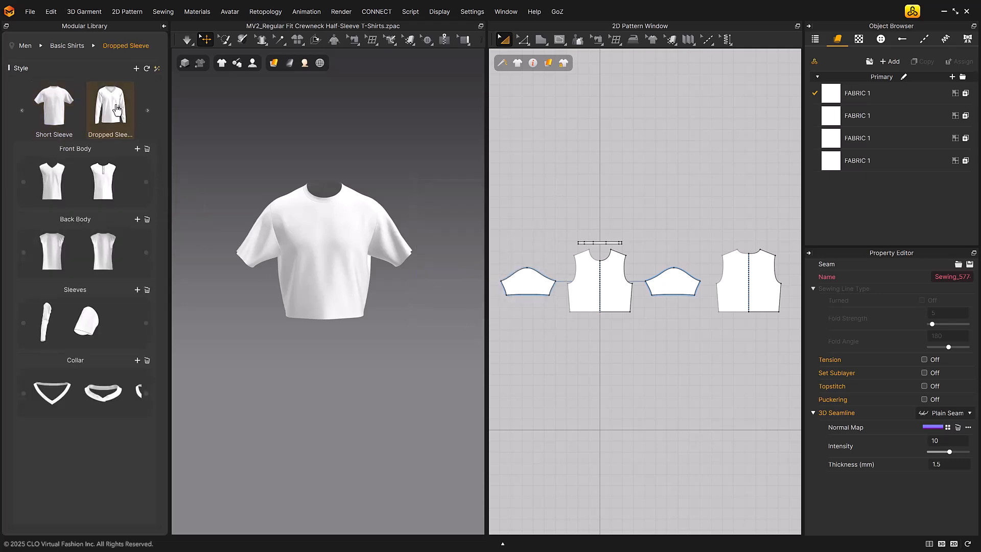
click(146, 182)
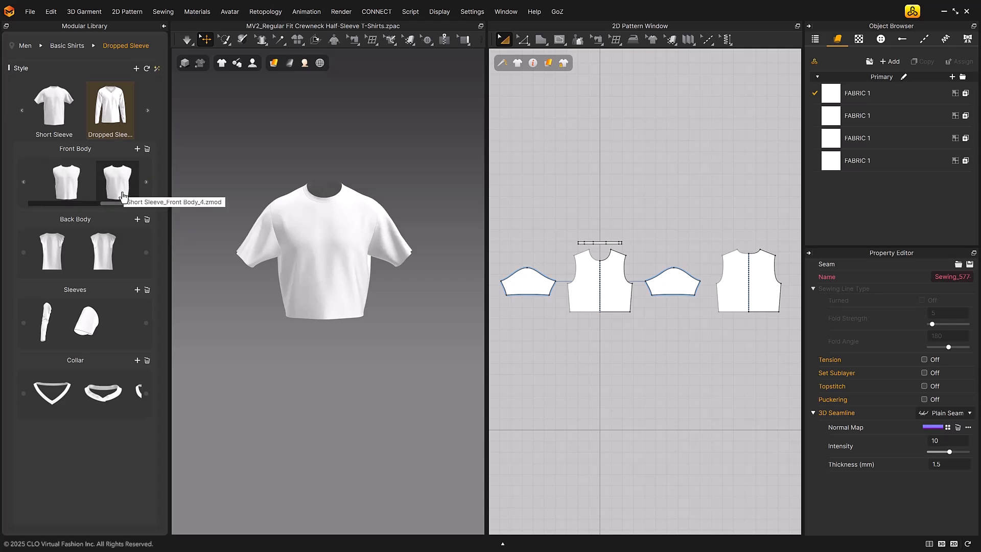
click(116, 187)
View the thumbnail change dialog and the replacement option for the shortened Front Body block in the Short Sleeve style, without applying either
right_click(103, 180)
click(143, 204)
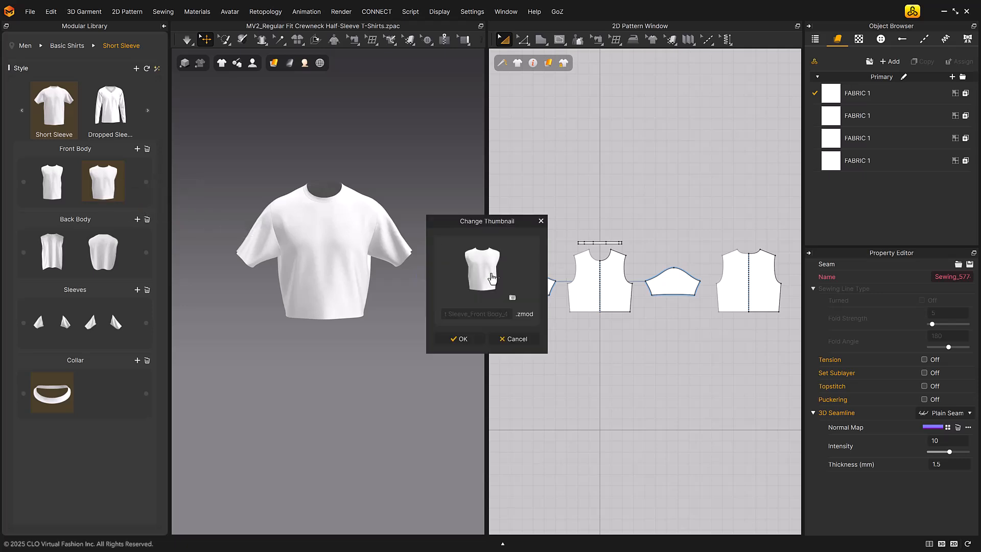
click(541, 221)
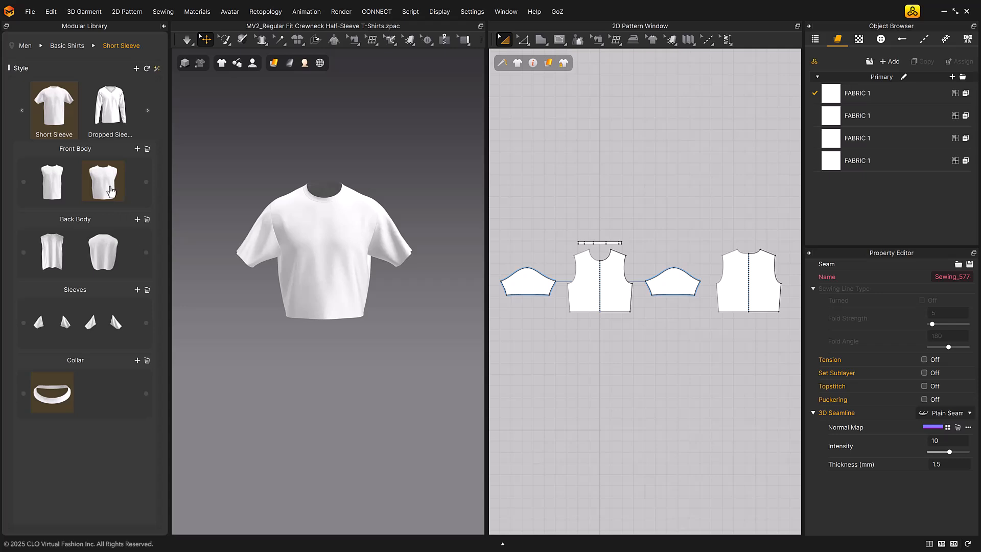
right_click(110, 187)
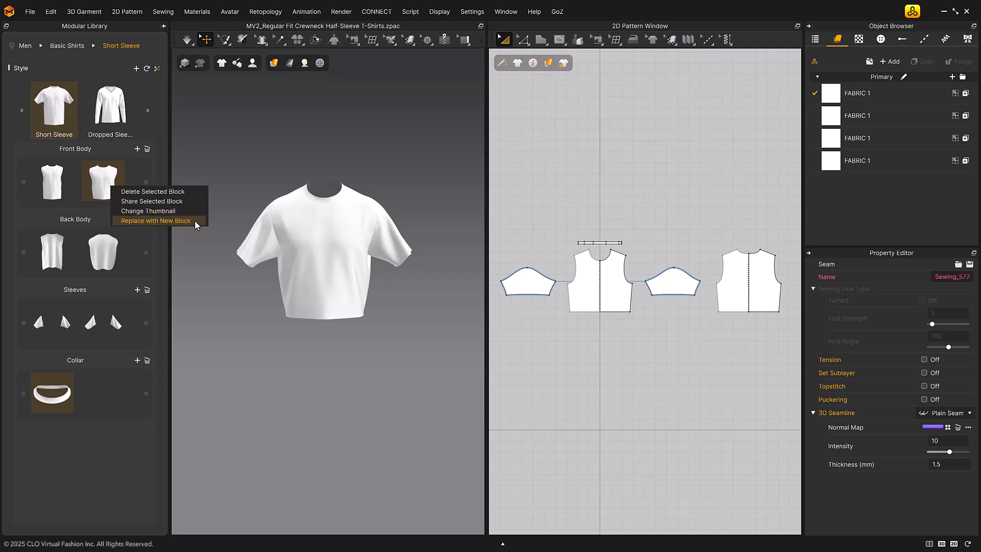
click(210, 277)
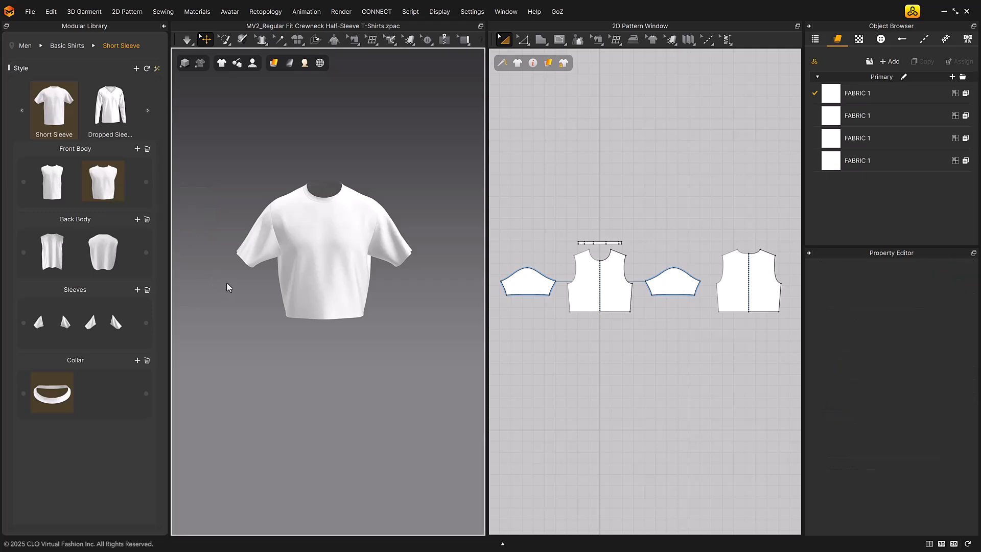
Open the Modular Library settings in the Other category of the preferences
click(561, 171)
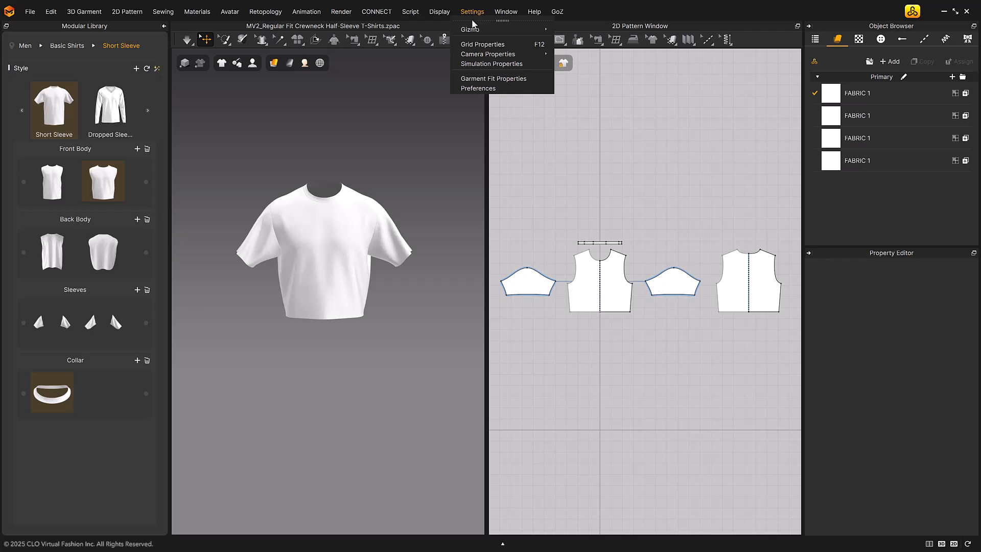
click(513, 89)
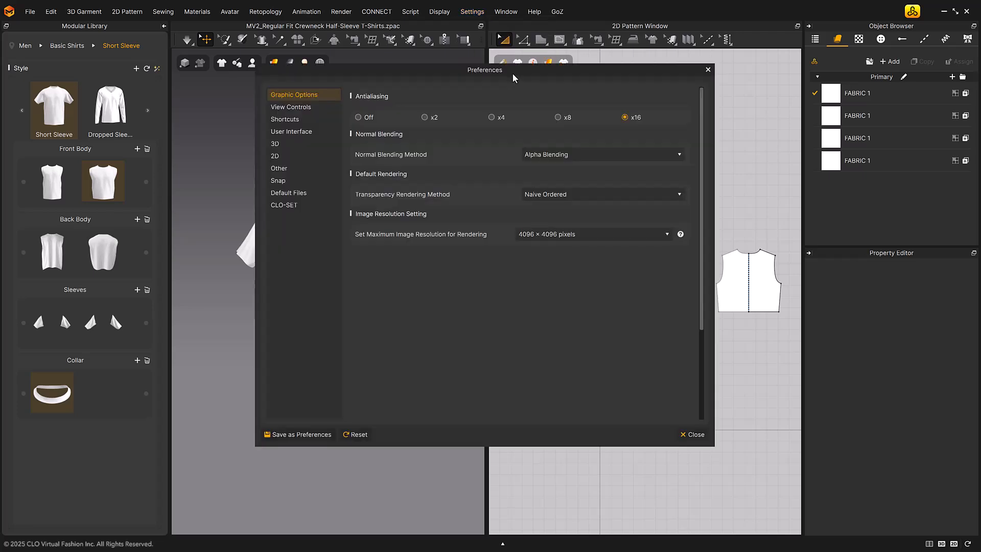
drag(513, 71, 664, 56)
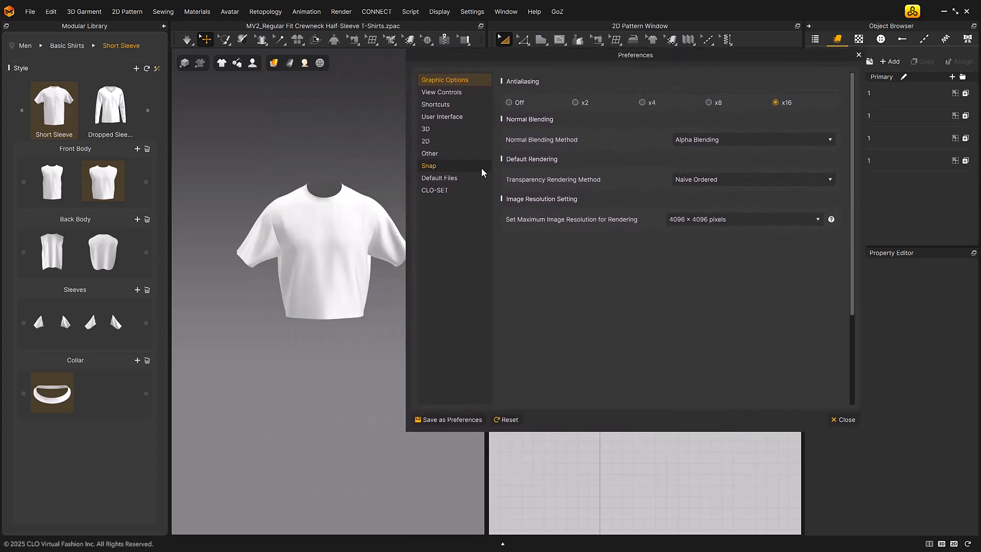
click(440, 152)
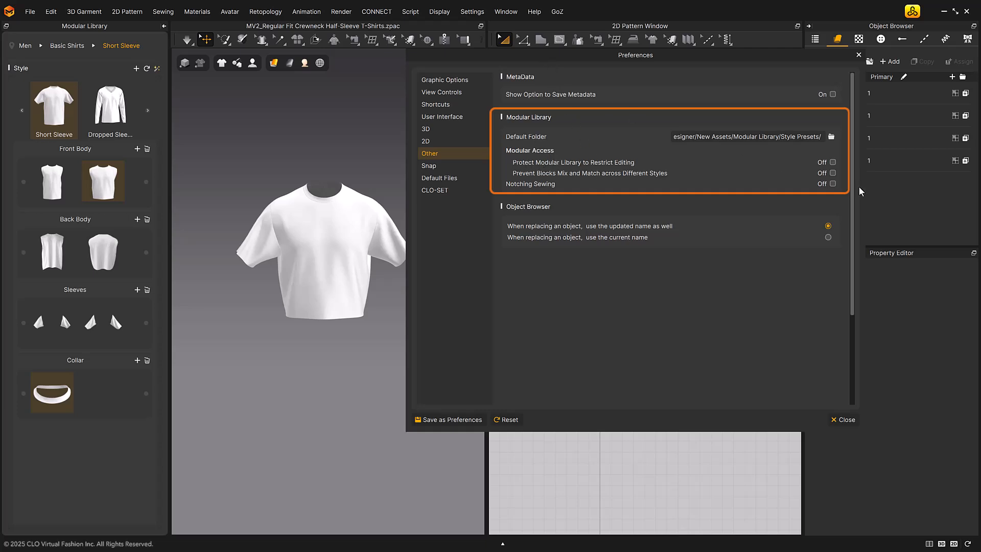
Toggle the library editing protection and the cross-style mix-and-match prevention on and off again, and close the preferences
click(833, 162)
click(833, 163)
click(833, 163)
click(834, 163)
click(834, 174)
click(832, 173)
click(844, 420)
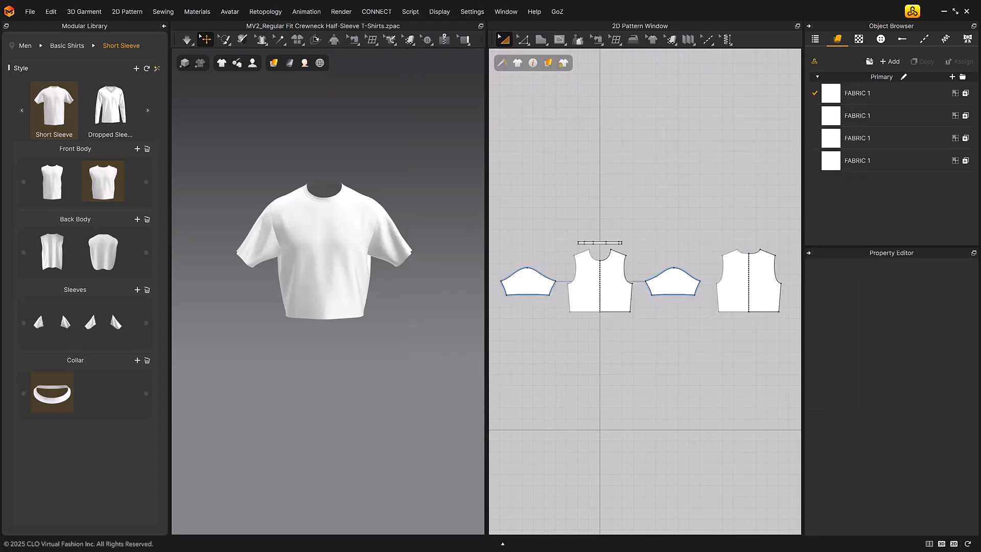